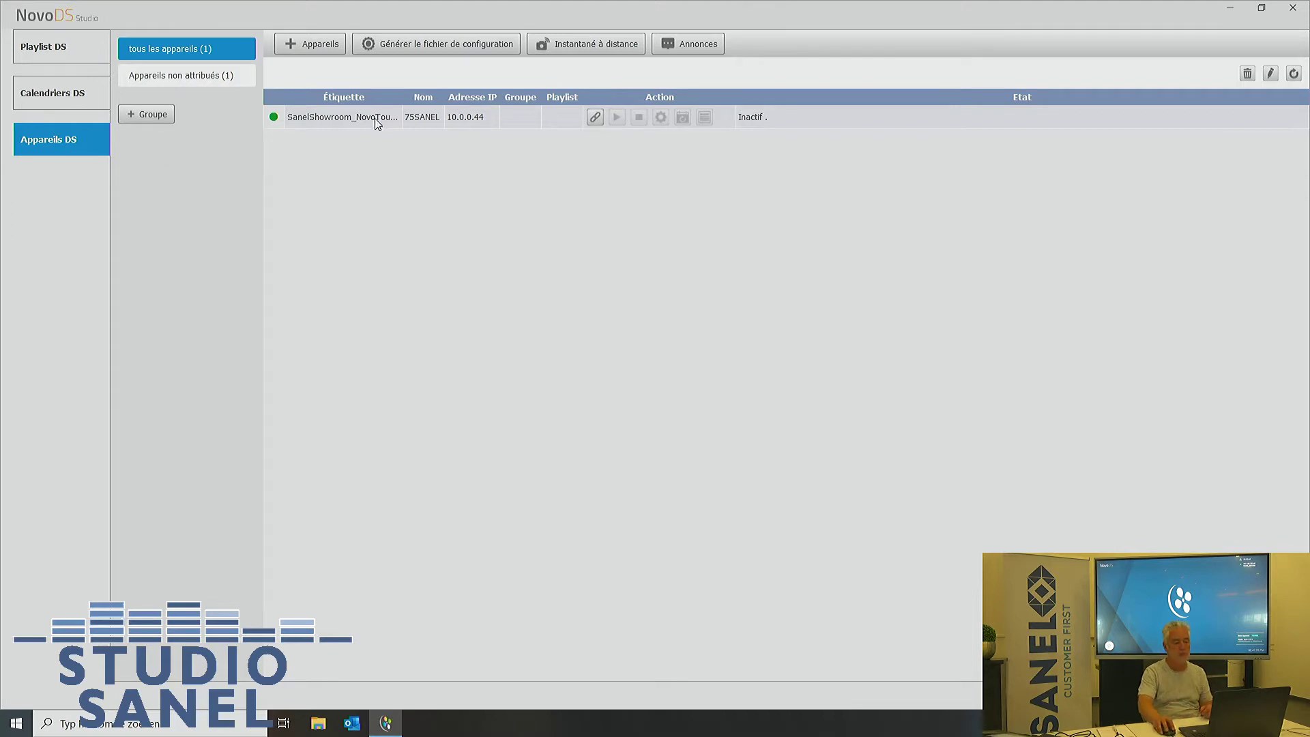
# Examine the form for creating a new device and the other device-adding options, without adding a device
pyautogui.click(323, 43)
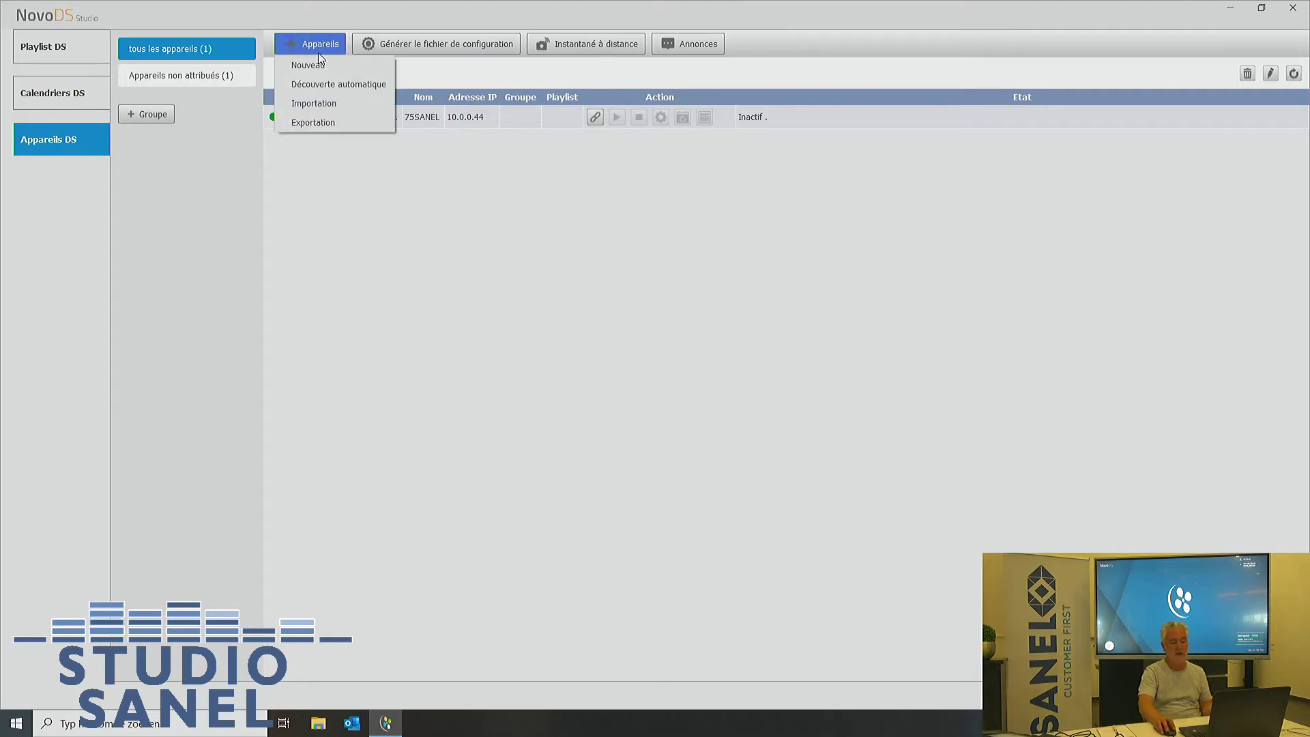
pyautogui.click(318, 66)
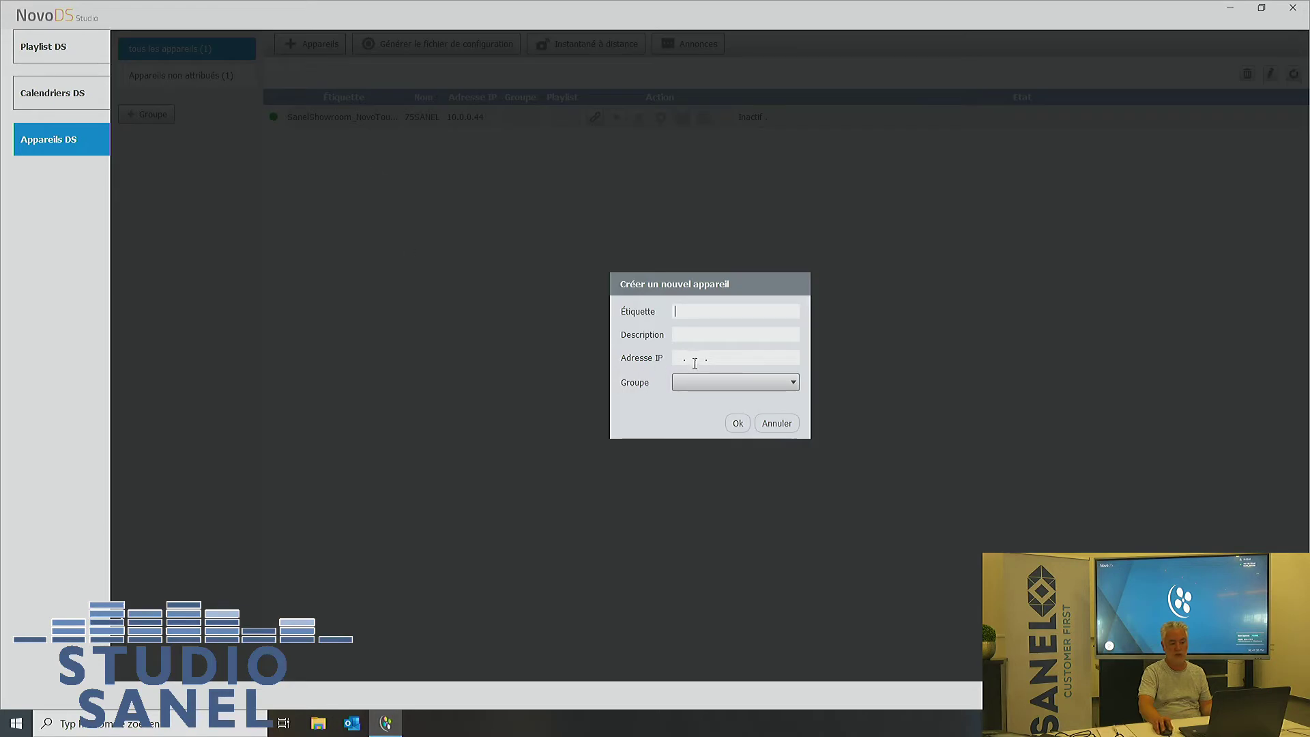
pyautogui.click(739, 423)
pyautogui.click(719, 403)
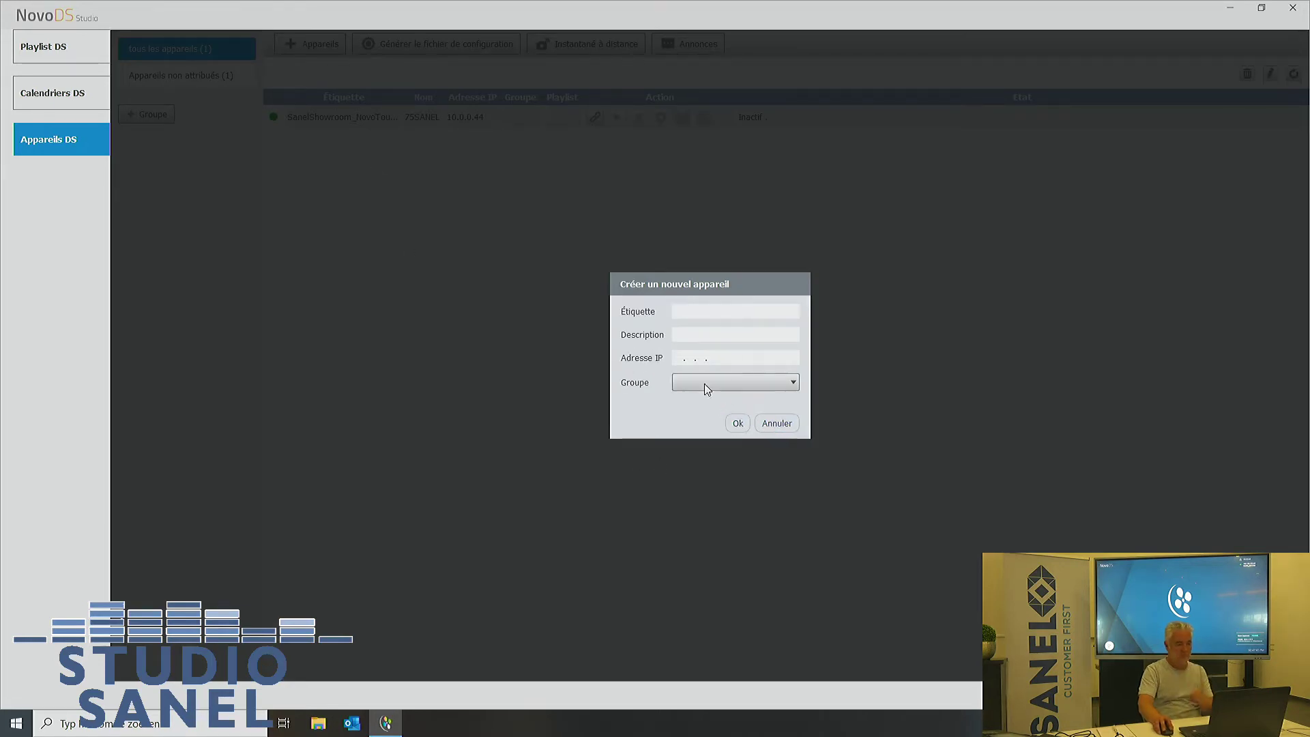
pyautogui.click(777, 423)
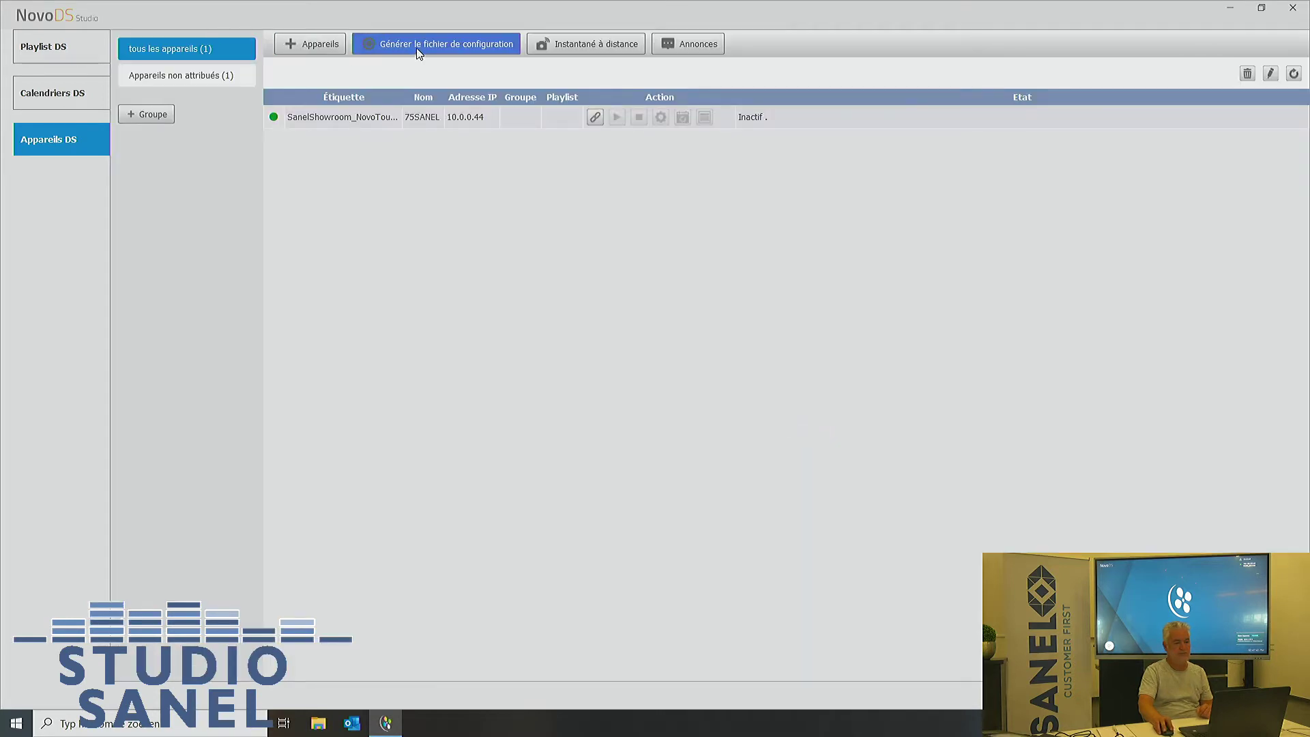
pyautogui.click(292, 43)
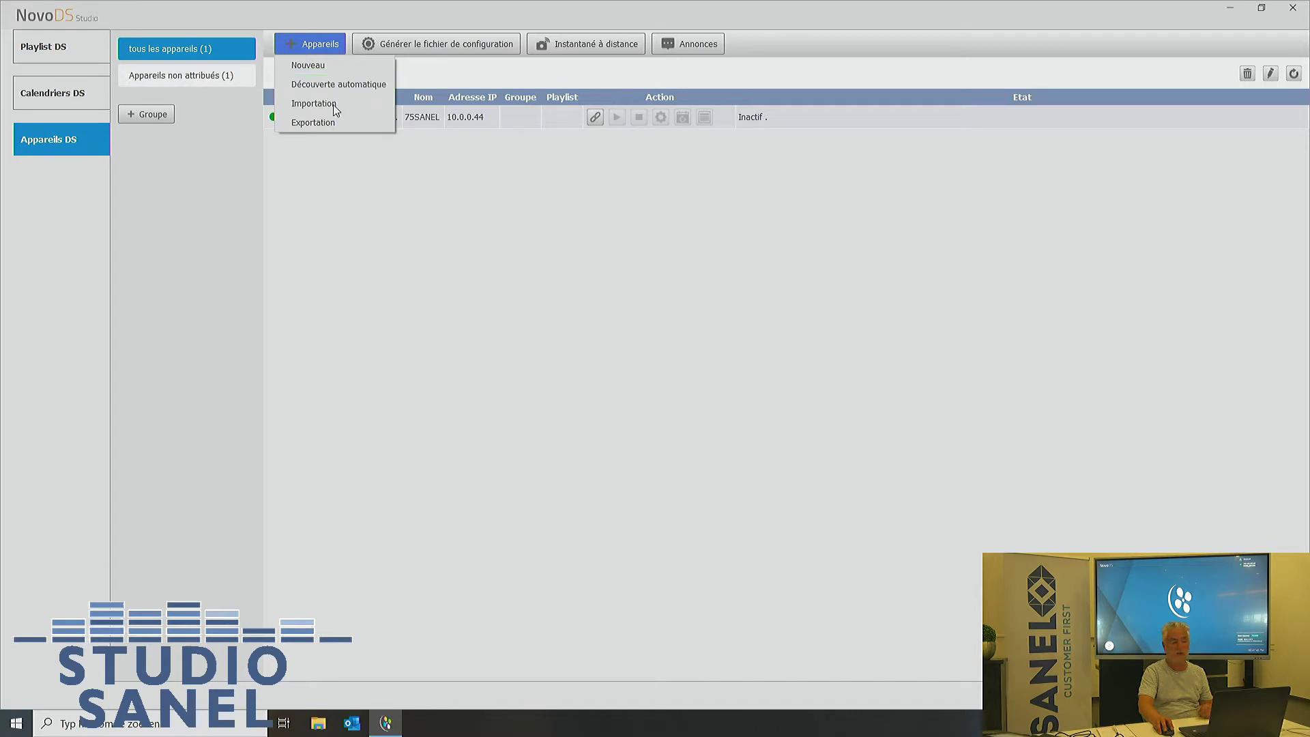
pyautogui.click(382, 271)
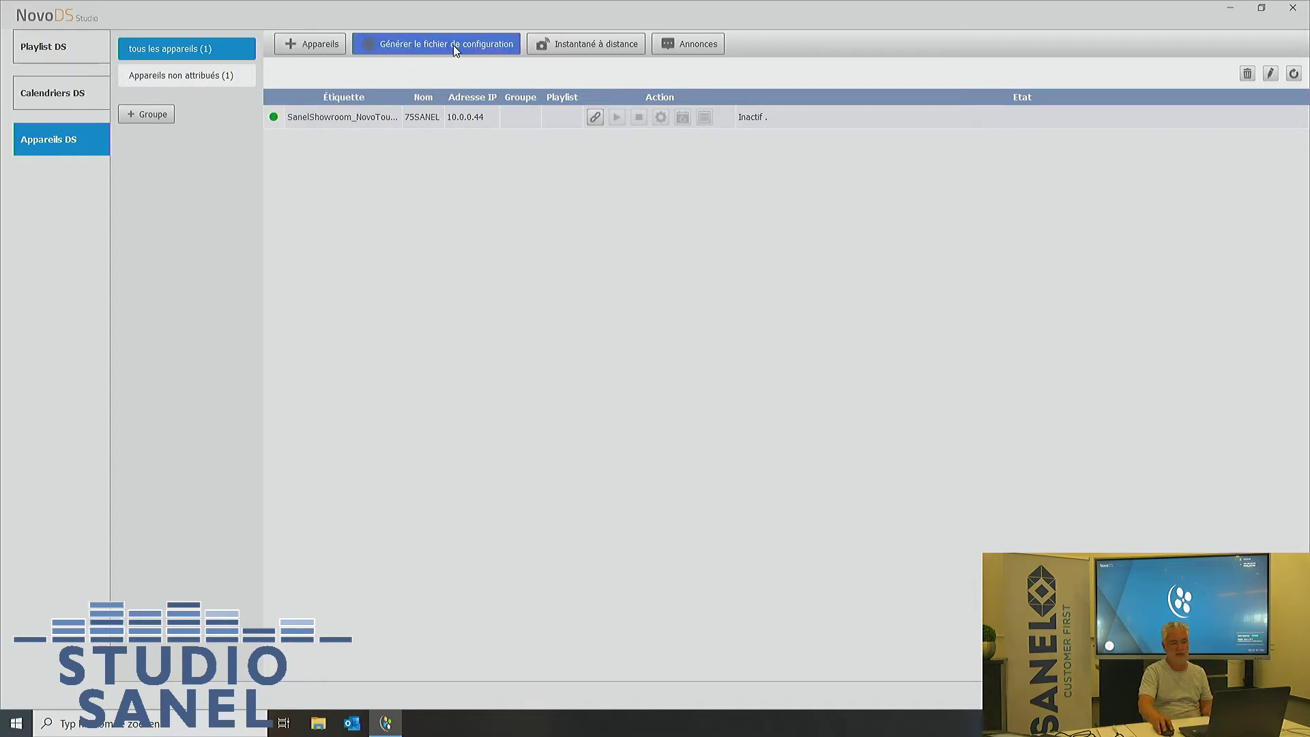
# View the remote snapshot of the showroom device's screen and return to the device list
pyautogui.click(567, 44)
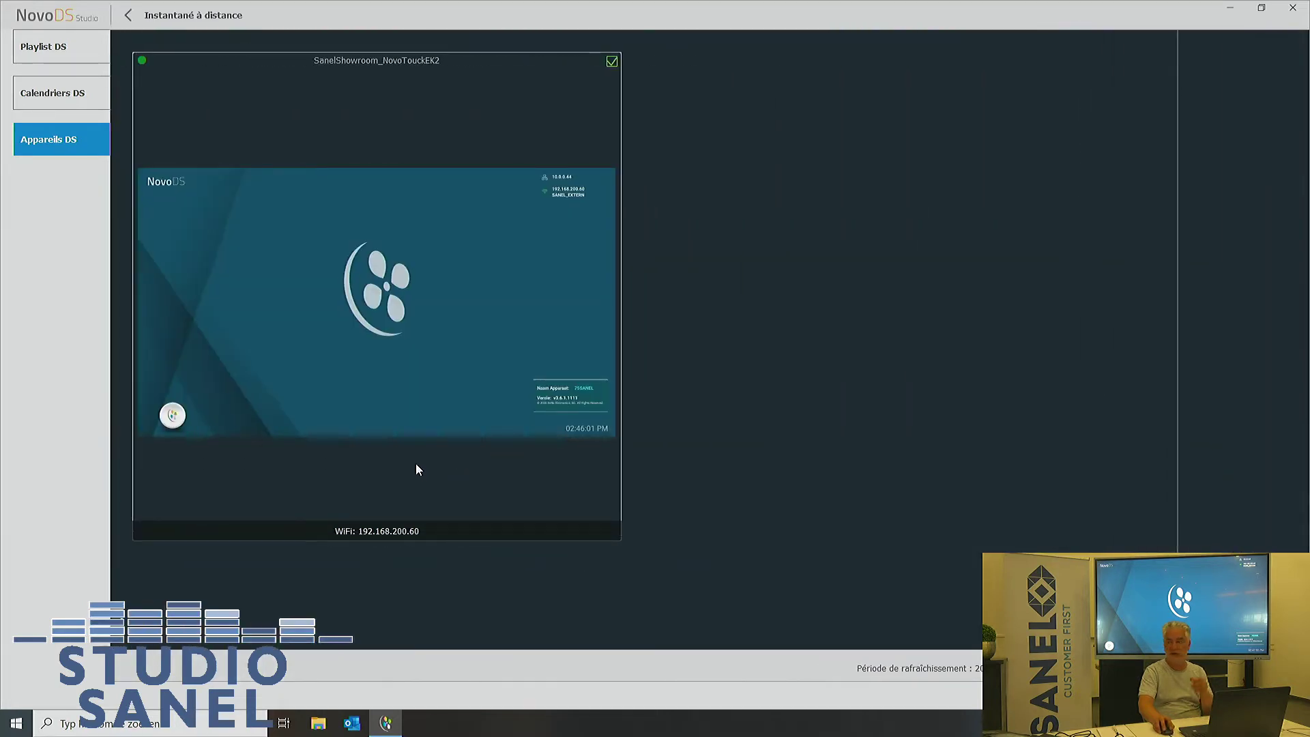
pyautogui.click(127, 15)
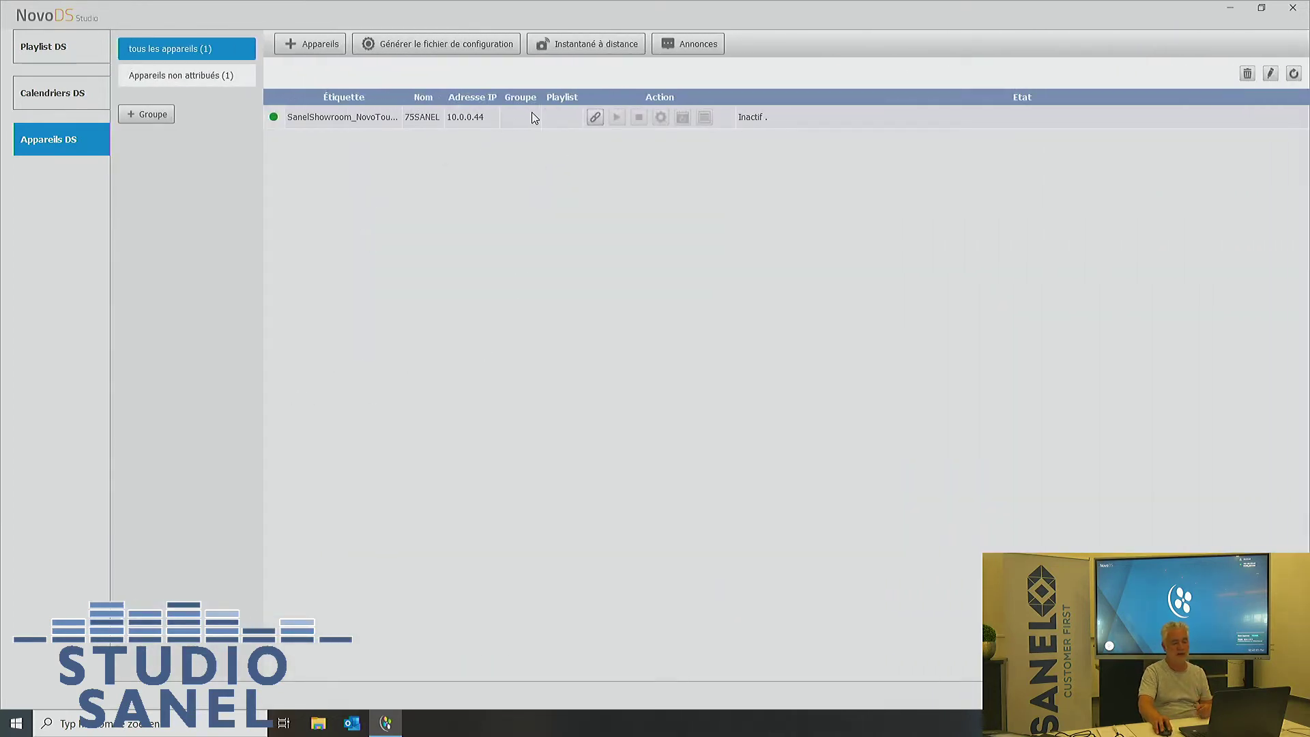
# Connect to the showroom device and review its general, playlist, network, automatic playback and miscellaneous settings
pyautogui.click(594, 117)
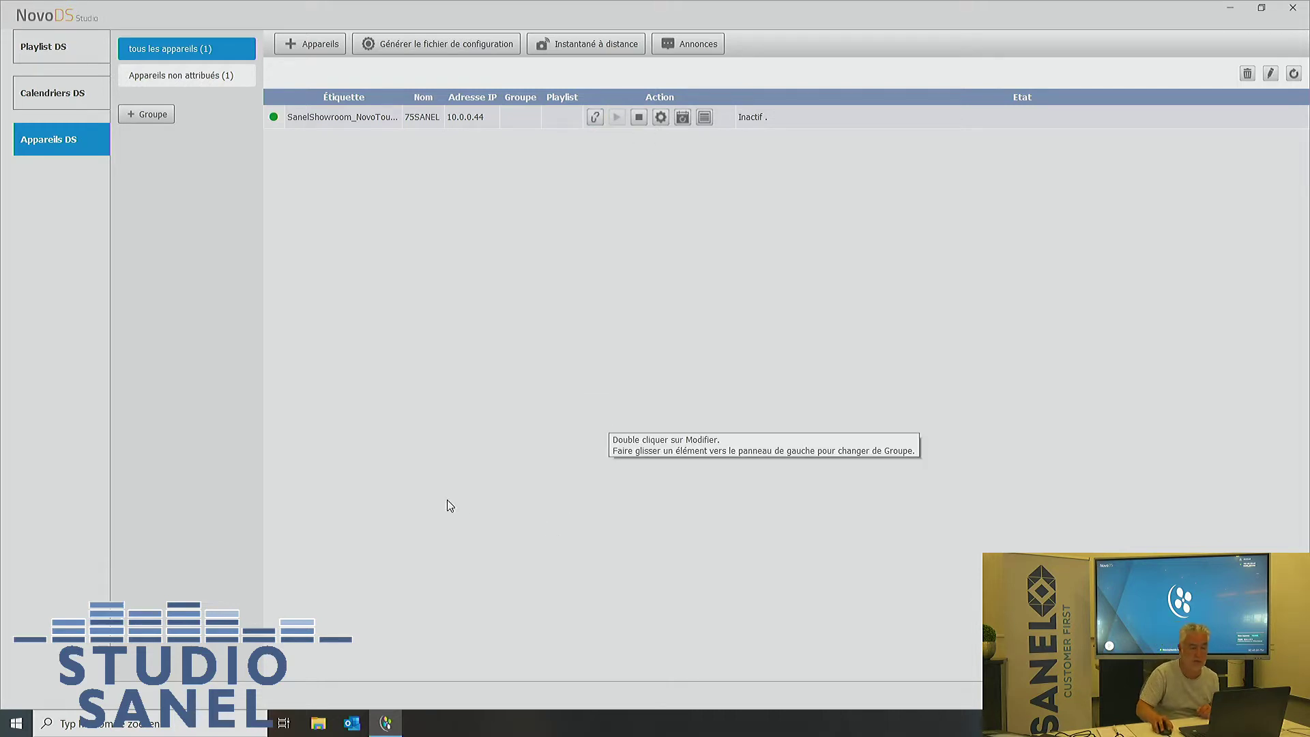
pyautogui.click(660, 116)
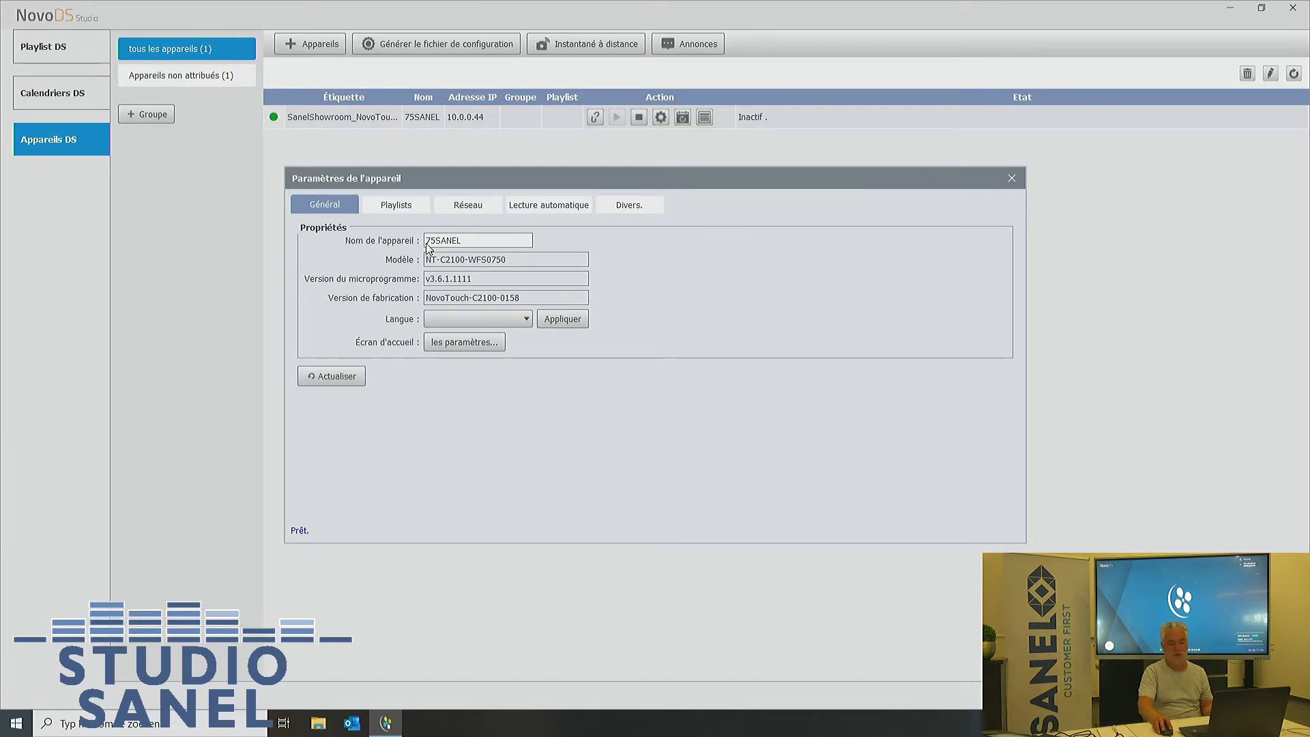
pyautogui.click(412, 207)
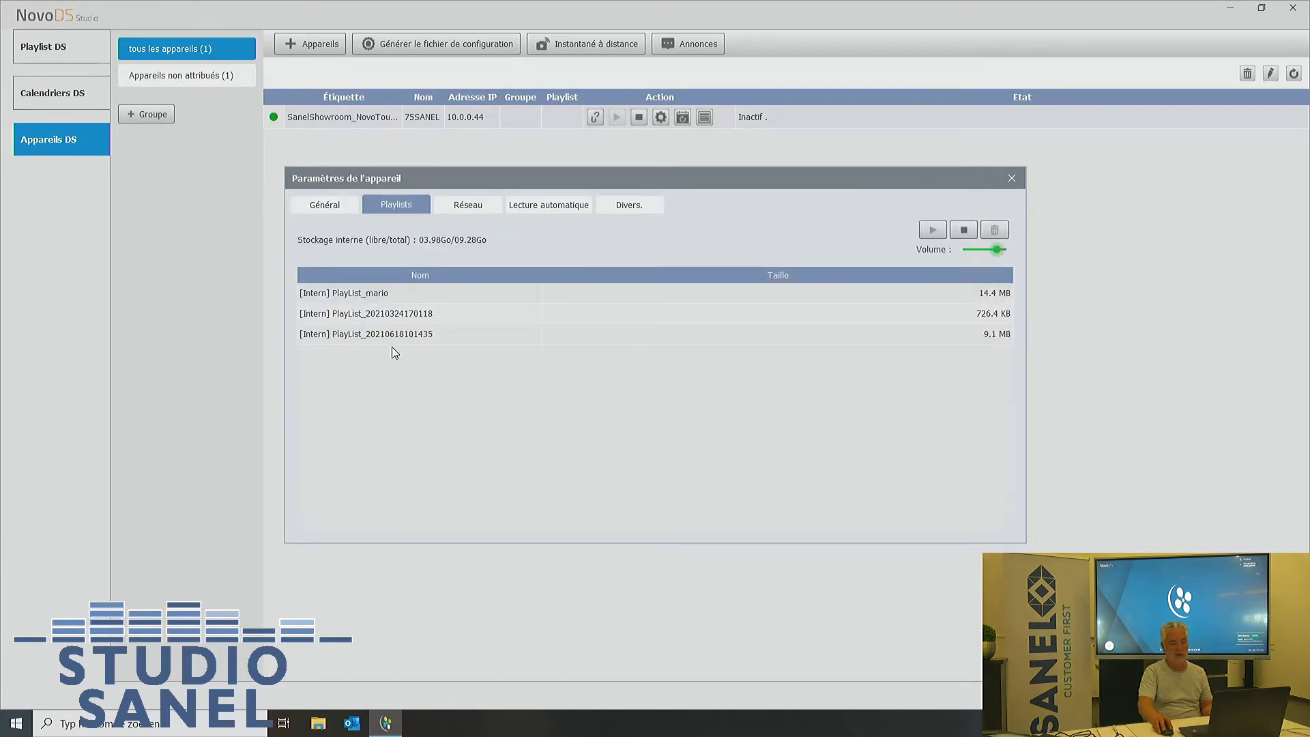
pyautogui.click(481, 204)
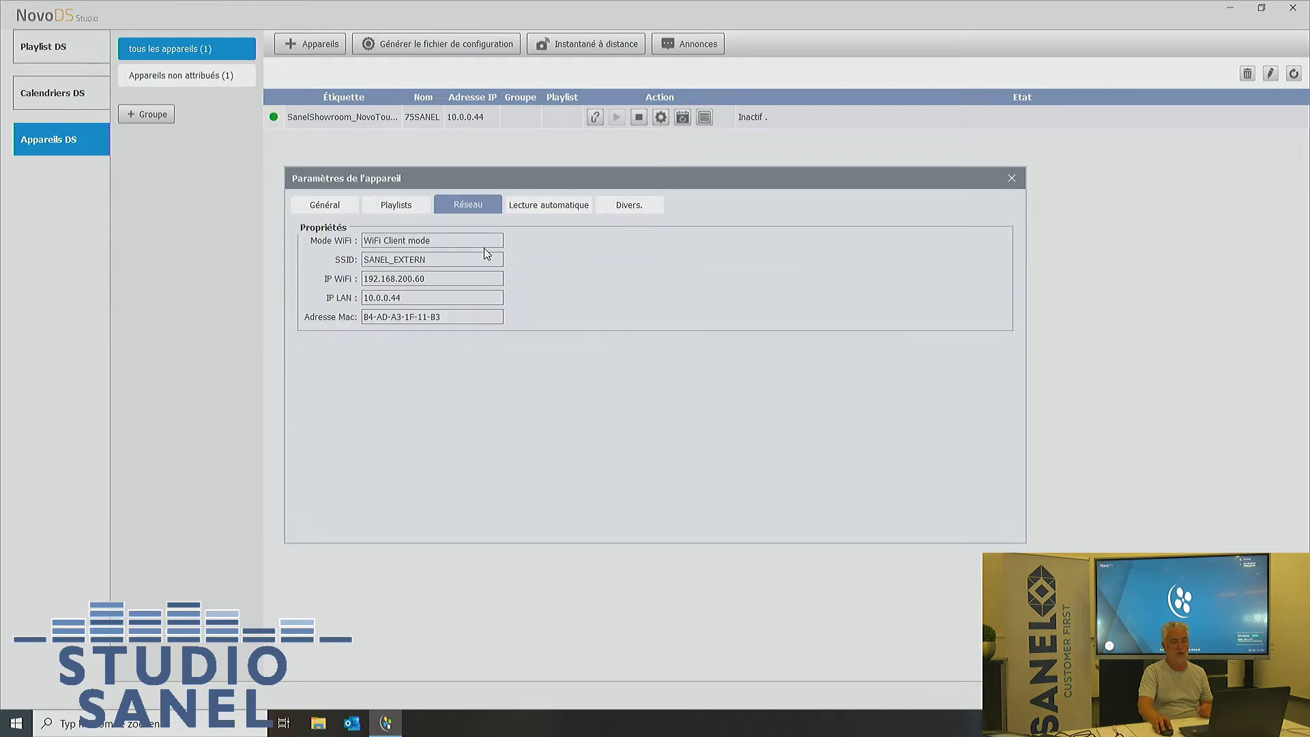
pyautogui.click(552, 206)
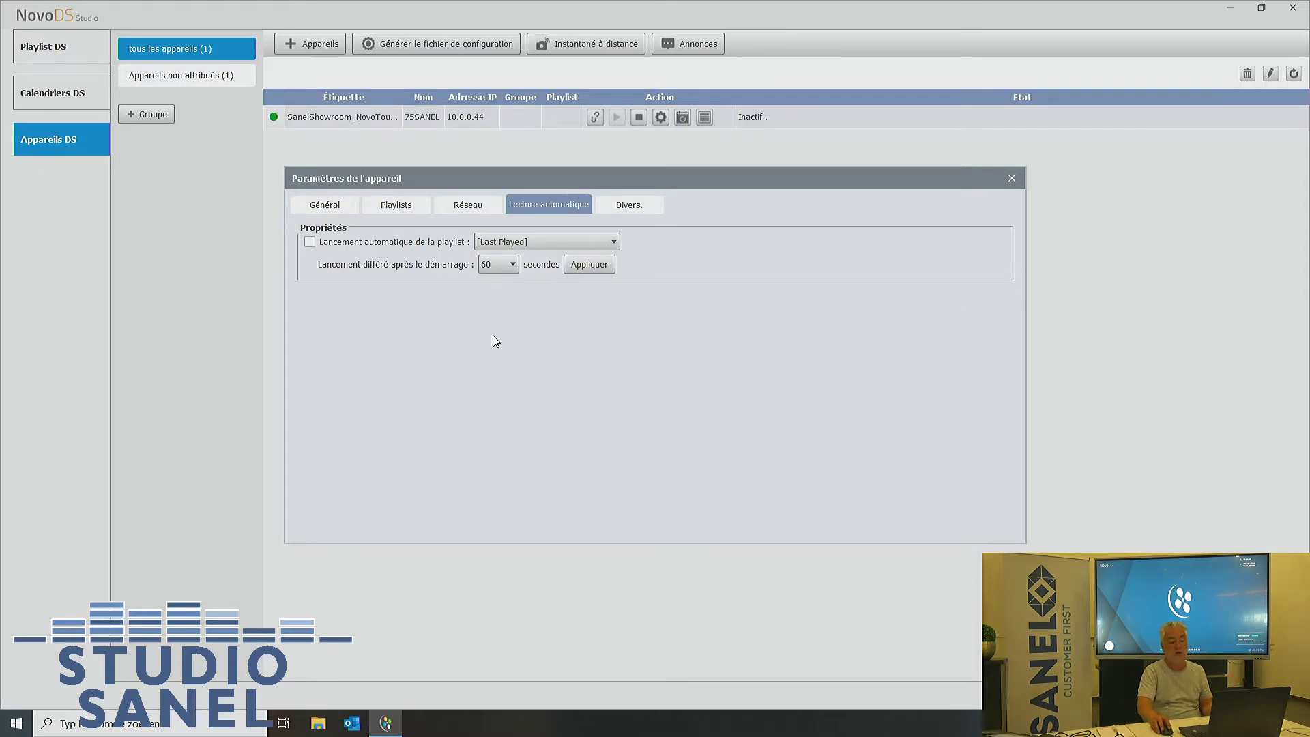
pyautogui.click(613, 210)
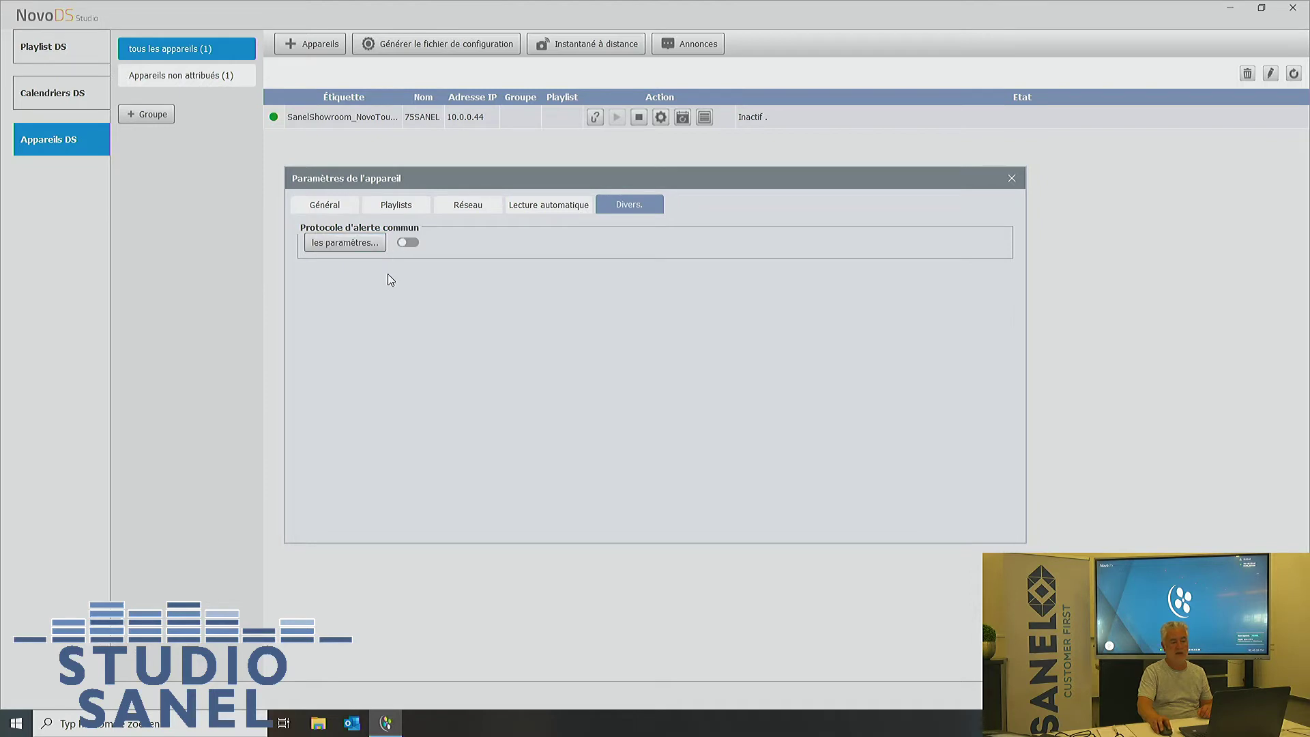
pyautogui.click(1011, 179)
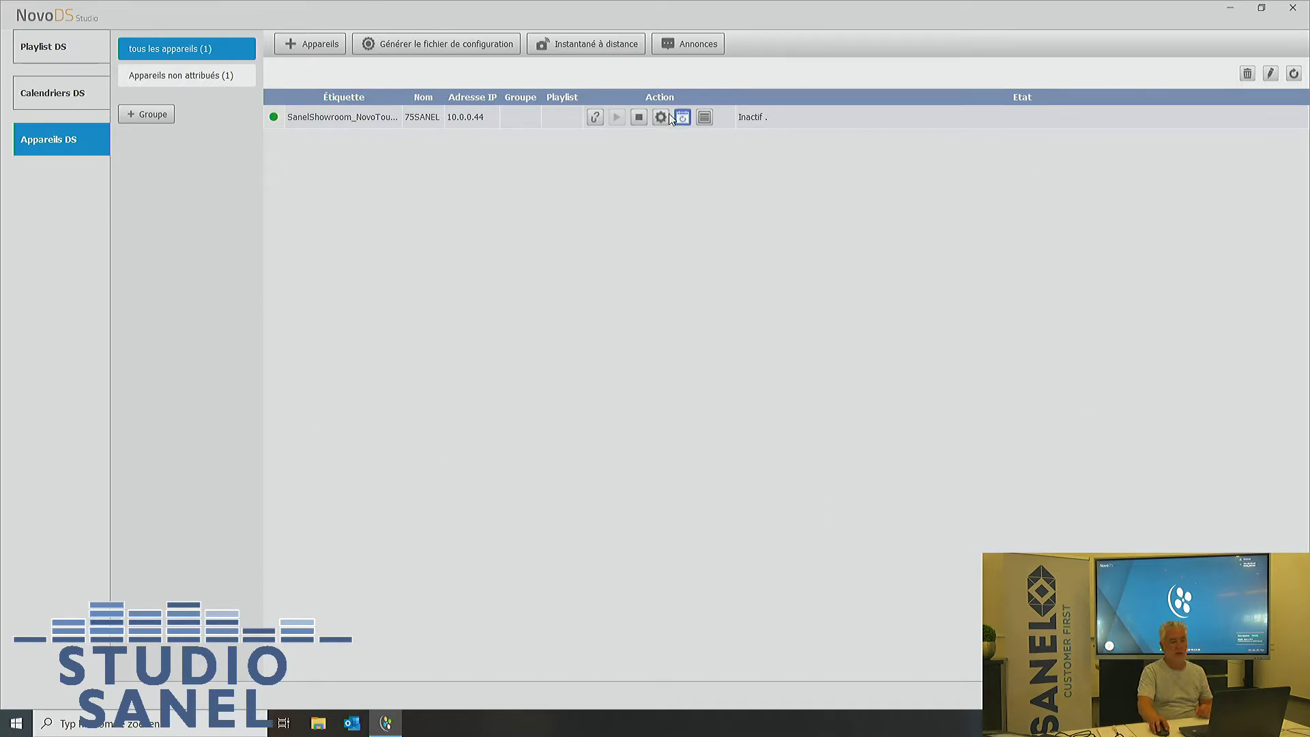
# Go to the DS playlists and start creating a new playlist
pyautogui.click(42, 45)
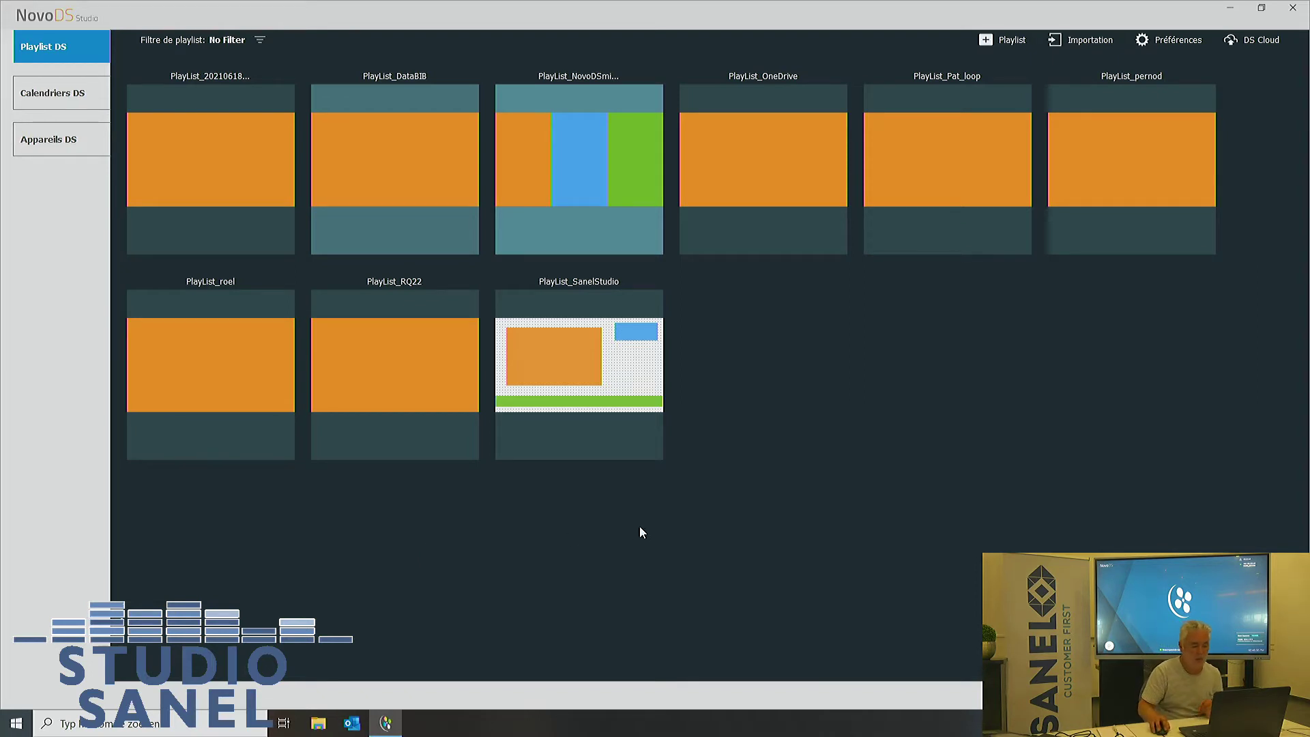
pyautogui.click(1003, 43)
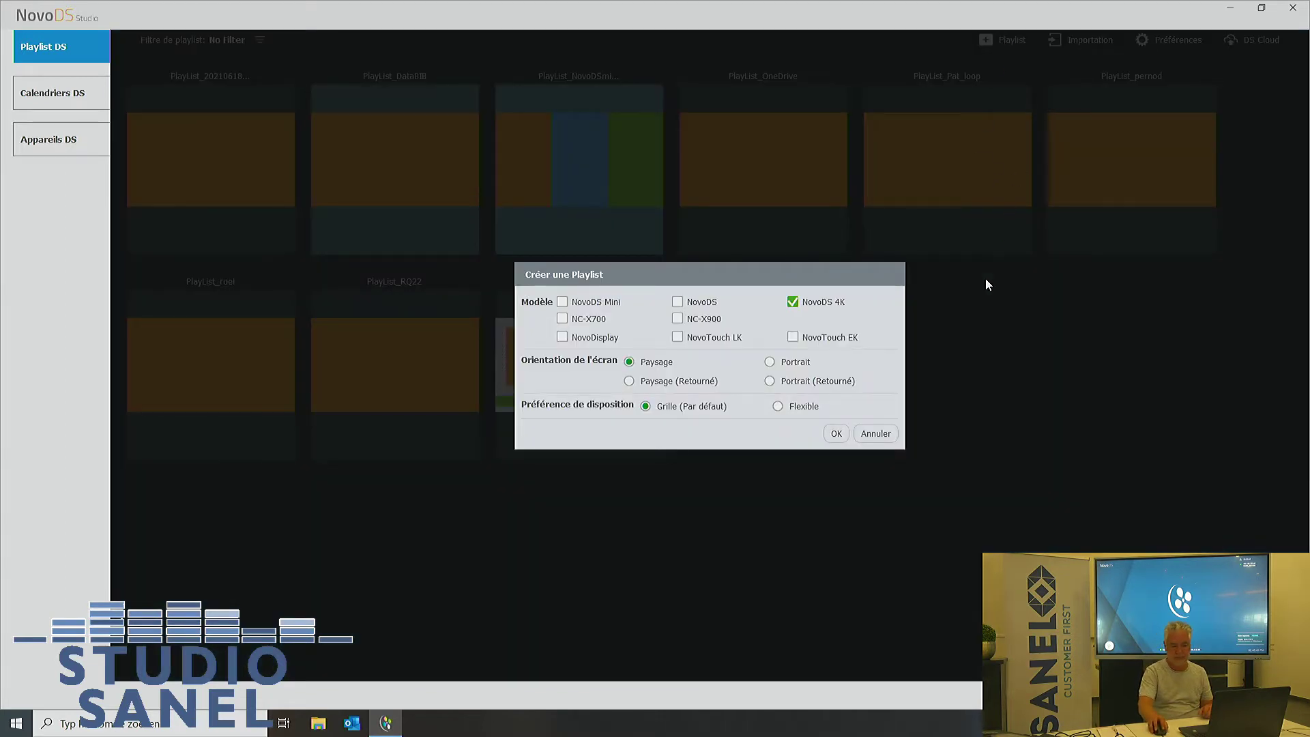
pyautogui.click(793, 337)
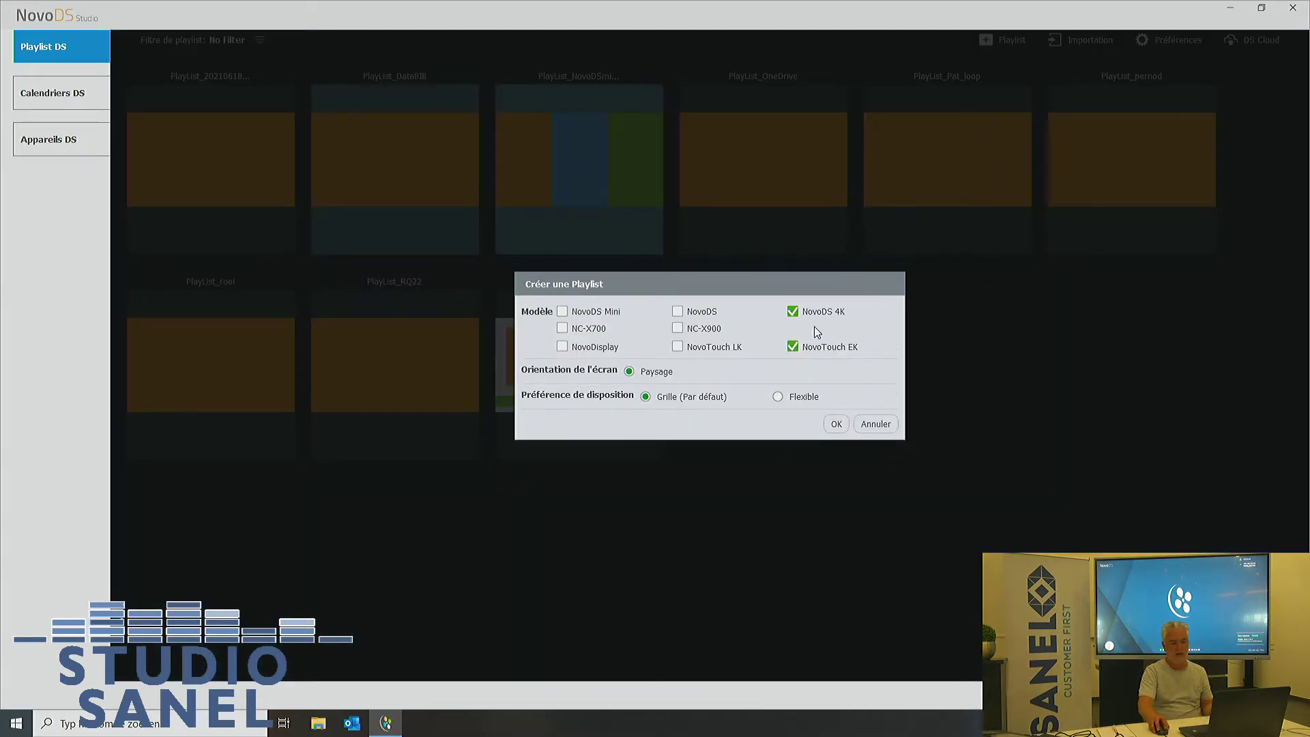
pyautogui.click(795, 313)
pyautogui.click(796, 313)
pyautogui.click(797, 313)
pyautogui.click(794, 315)
pyautogui.click(796, 348)
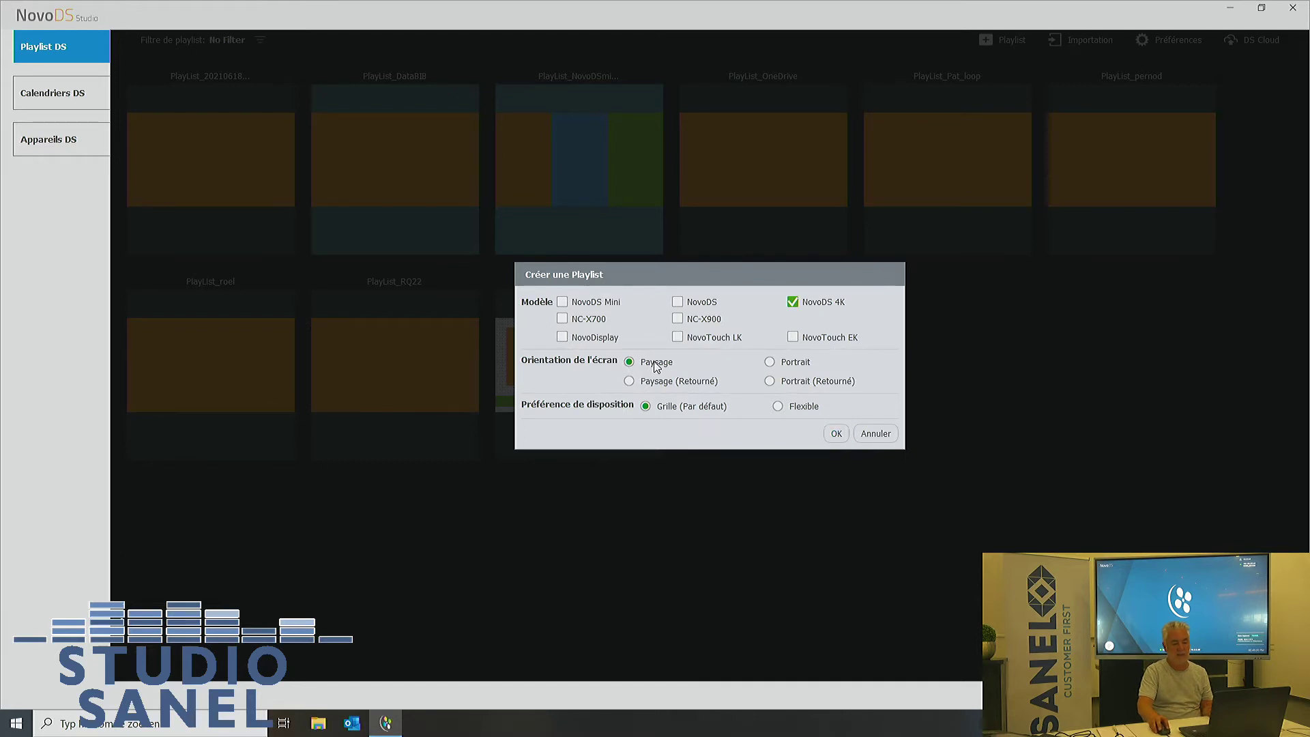
# Create the playlist for NovoDS 4K with Paysage orientation, the default Grille layout and the single full-screen region template
pyautogui.click(837, 434)
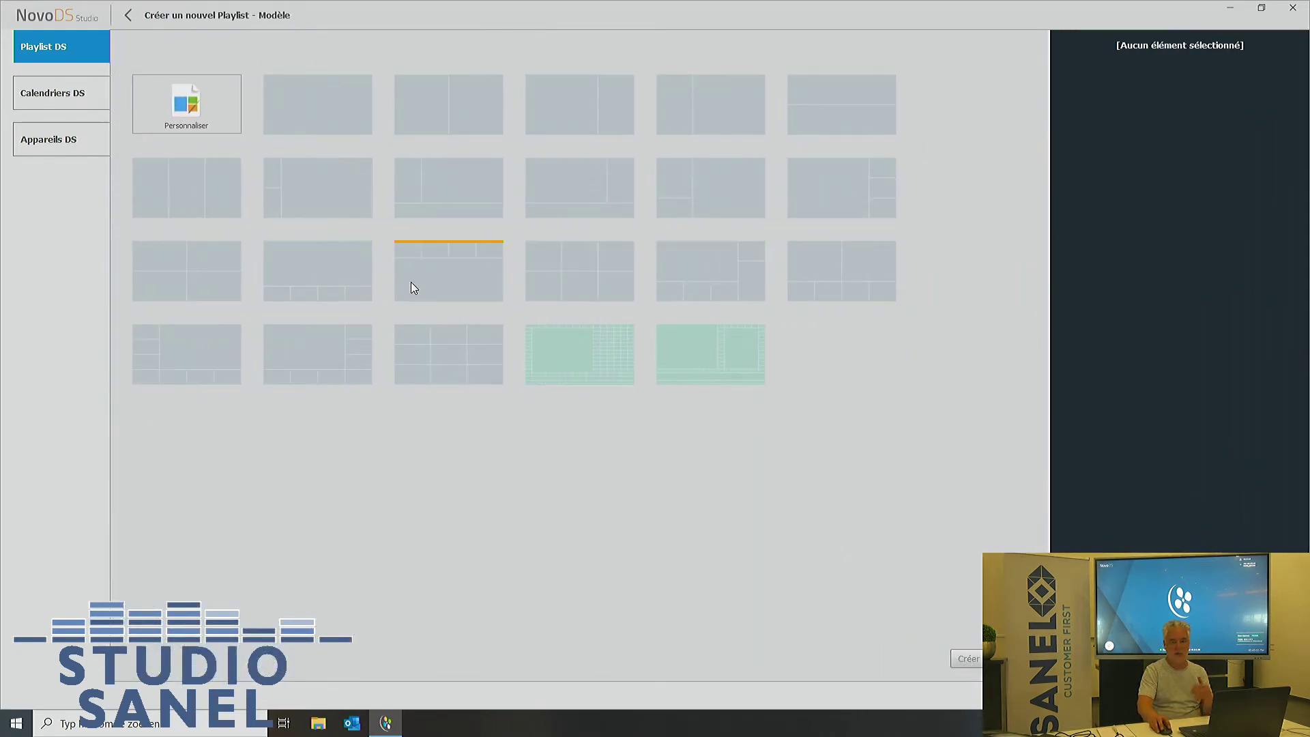
pyautogui.click(314, 108)
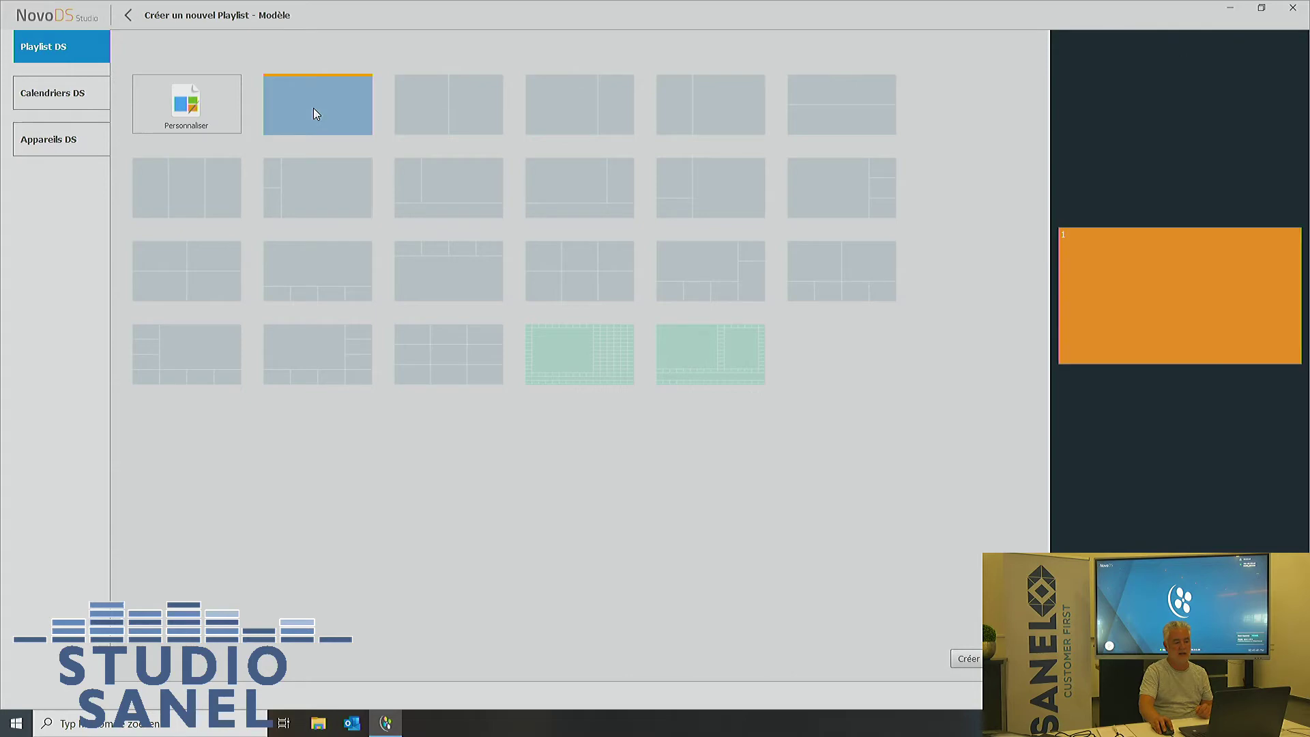
pyautogui.click(966, 658)
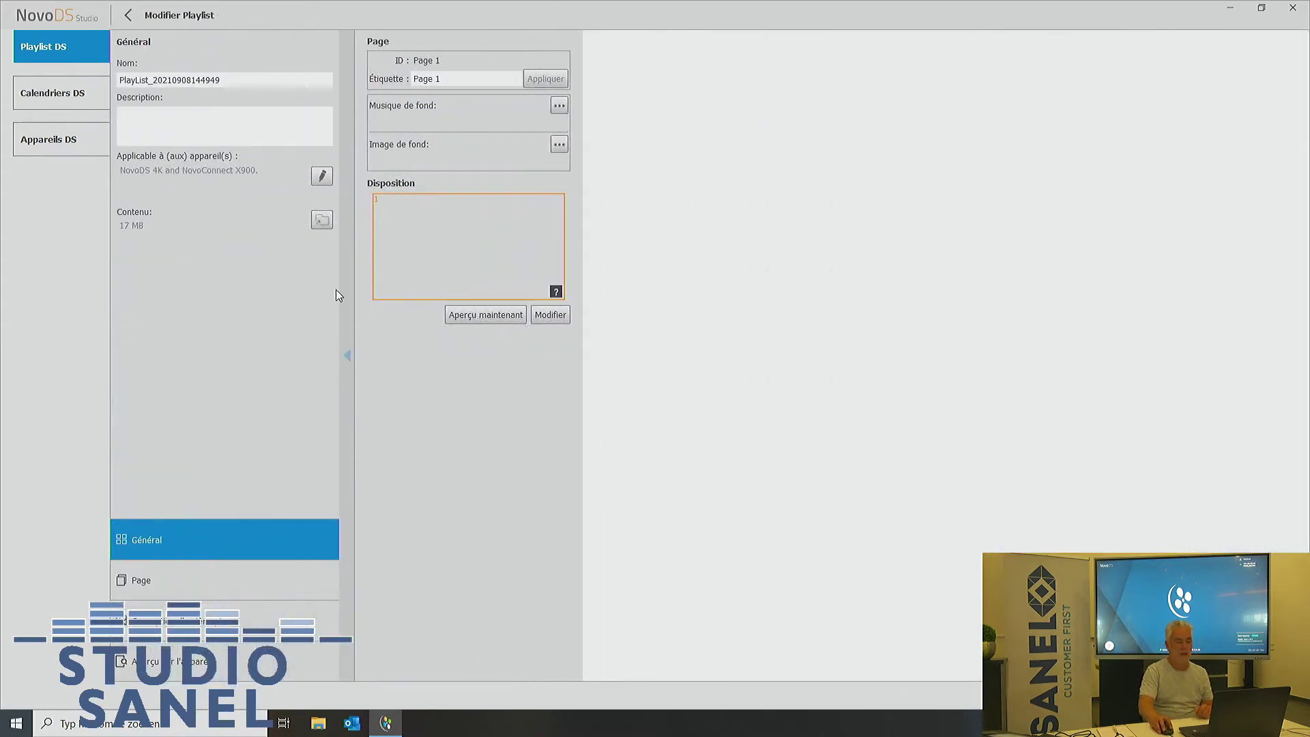
# Select Region 1 on Page 1 and examine its local, remote and removable-storage media options
pyautogui.click(436, 256)
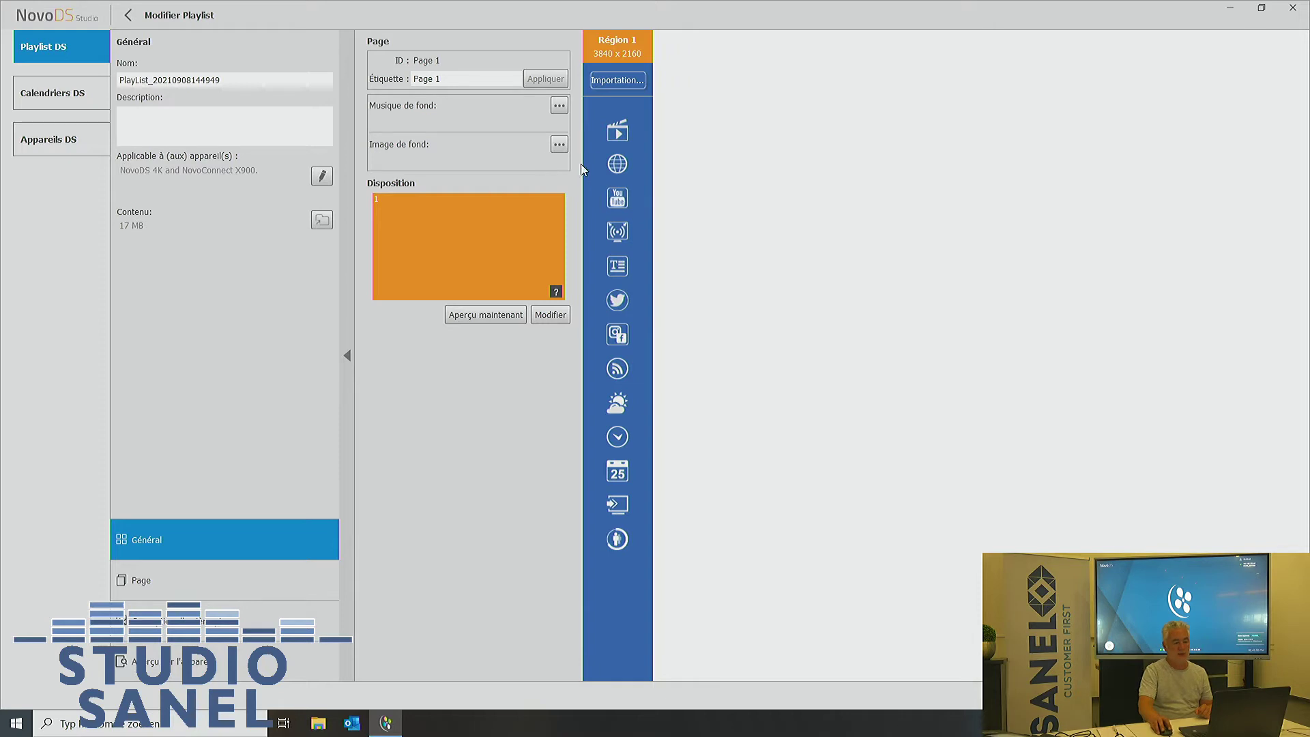
pyautogui.click(618, 131)
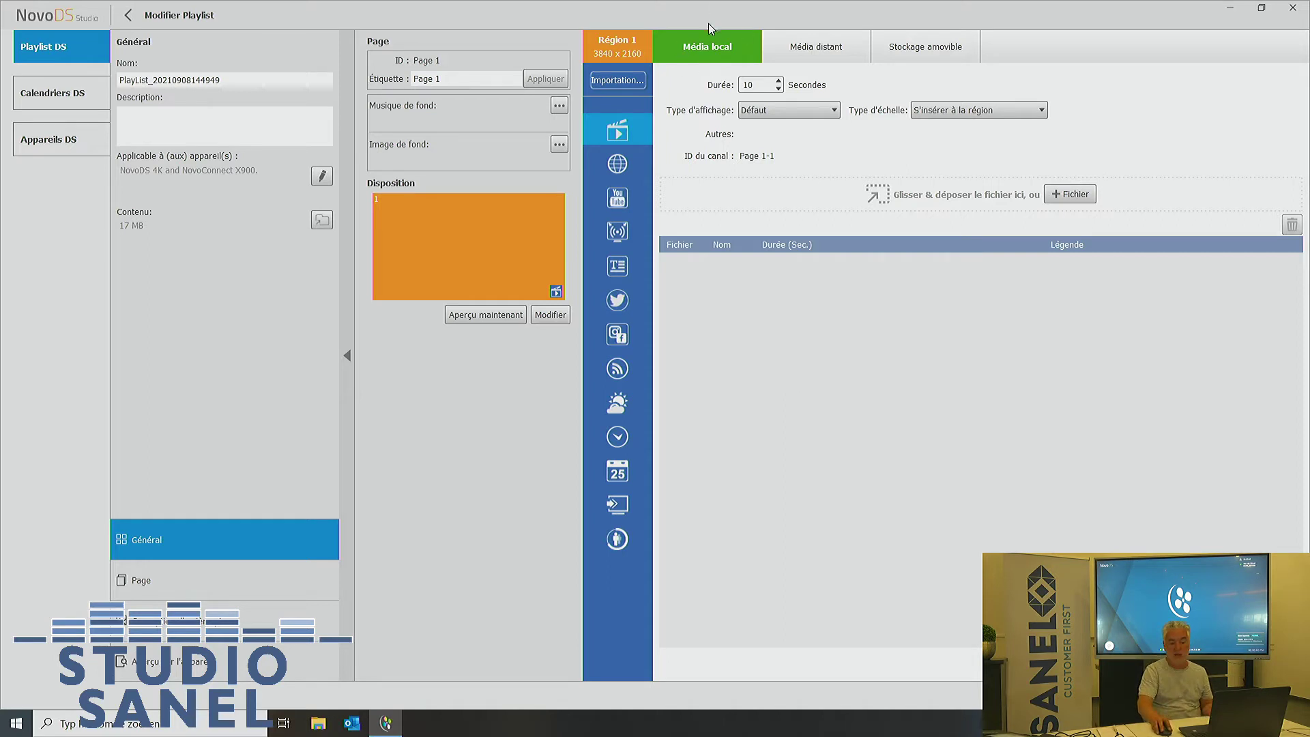
pyautogui.click(819, 58)
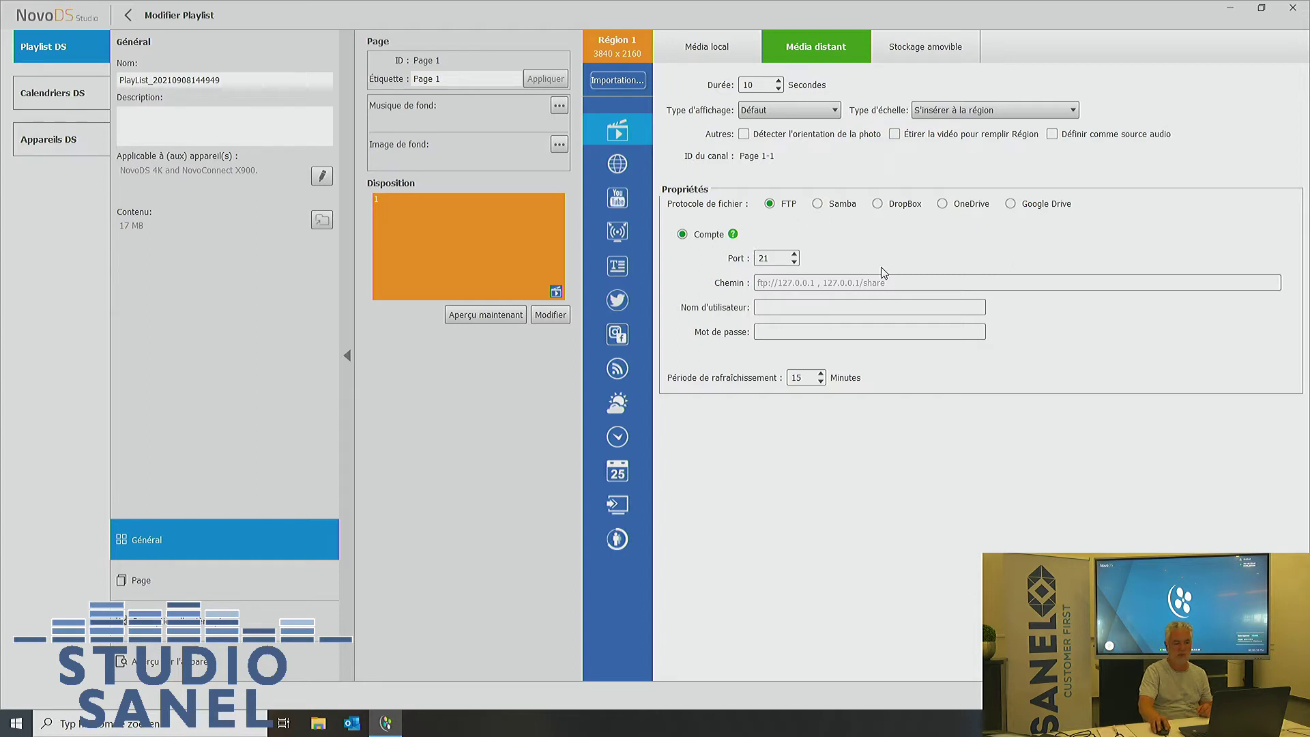
pyautogui.click(926, 55)
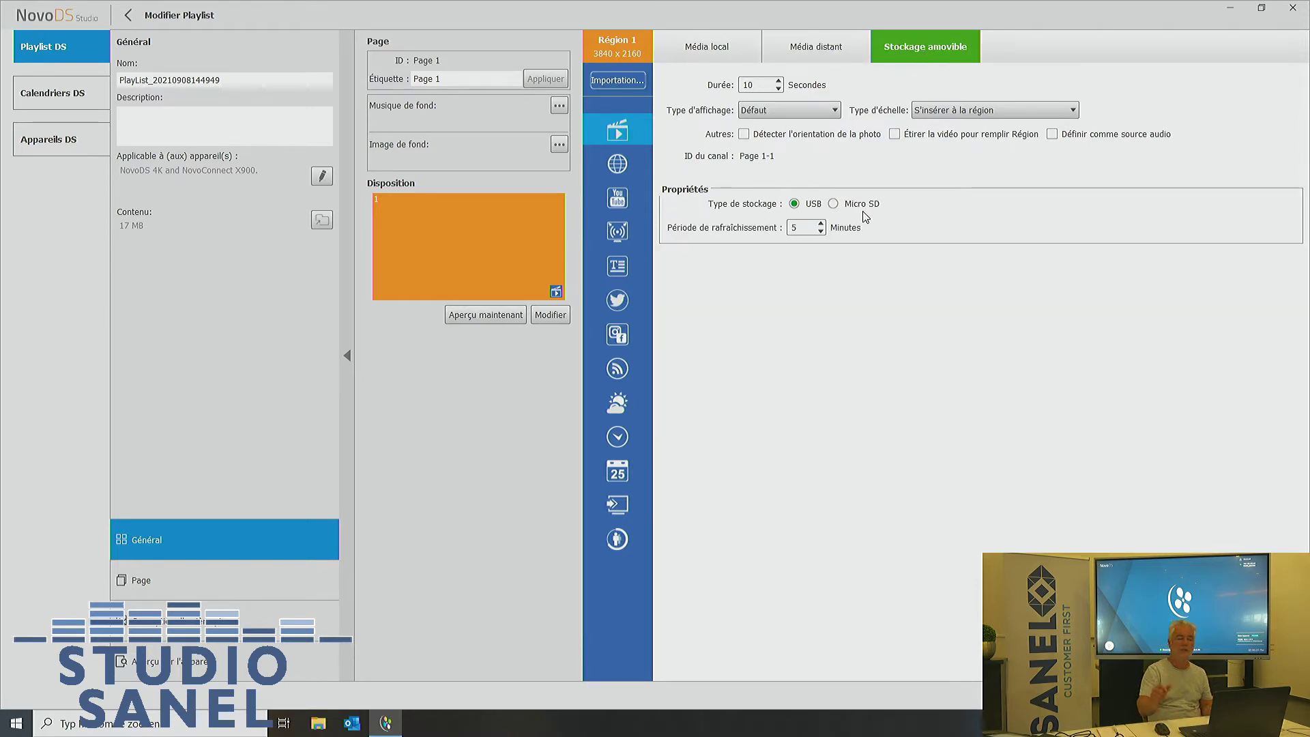
pyautogui.click(705, 59)
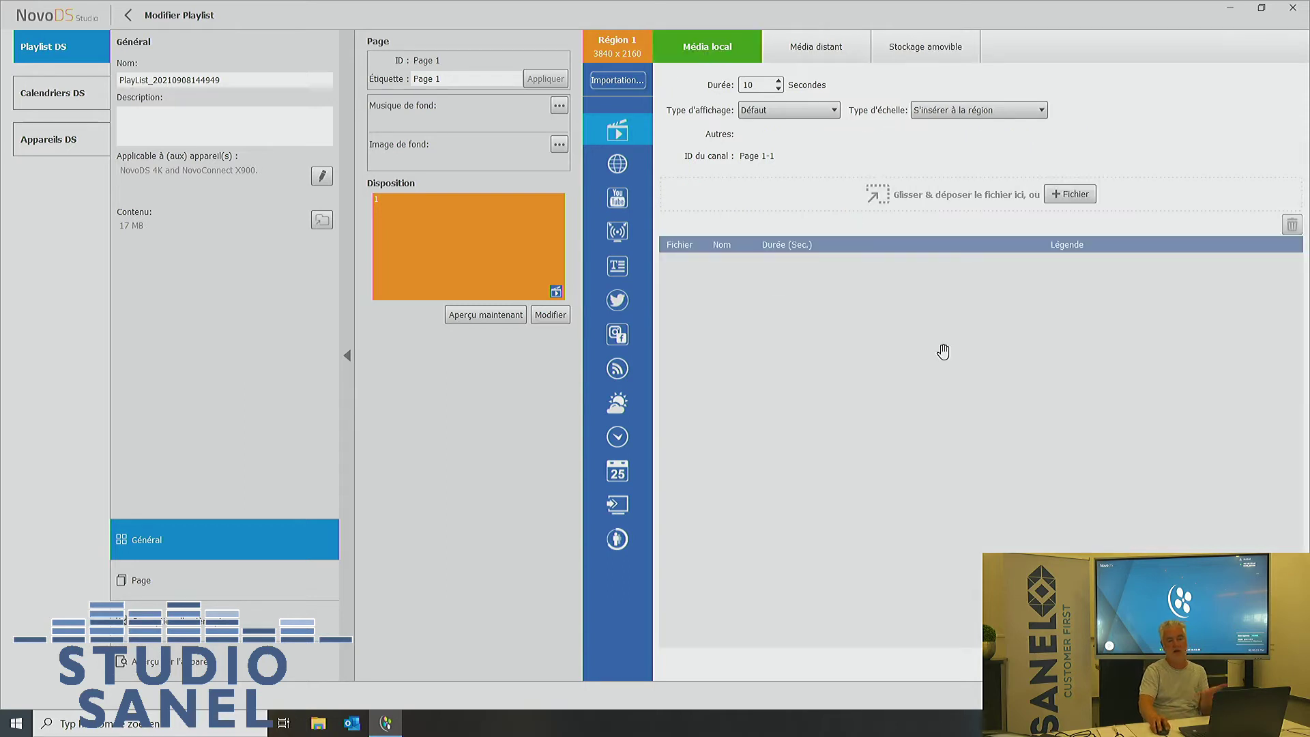
# Examine the web page, YouTube and streaming URL content options for Region 1
pyautogui.click(620, 169)
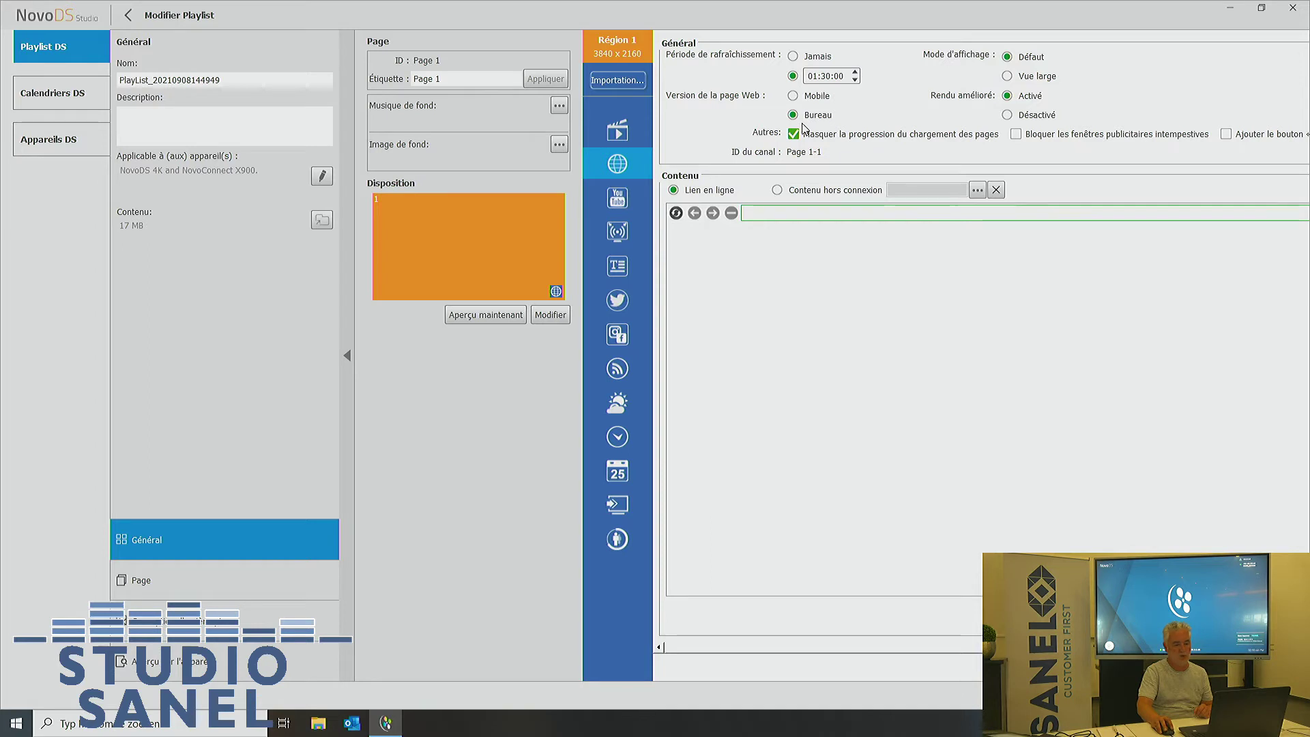
pyautogui.click(618, 197)
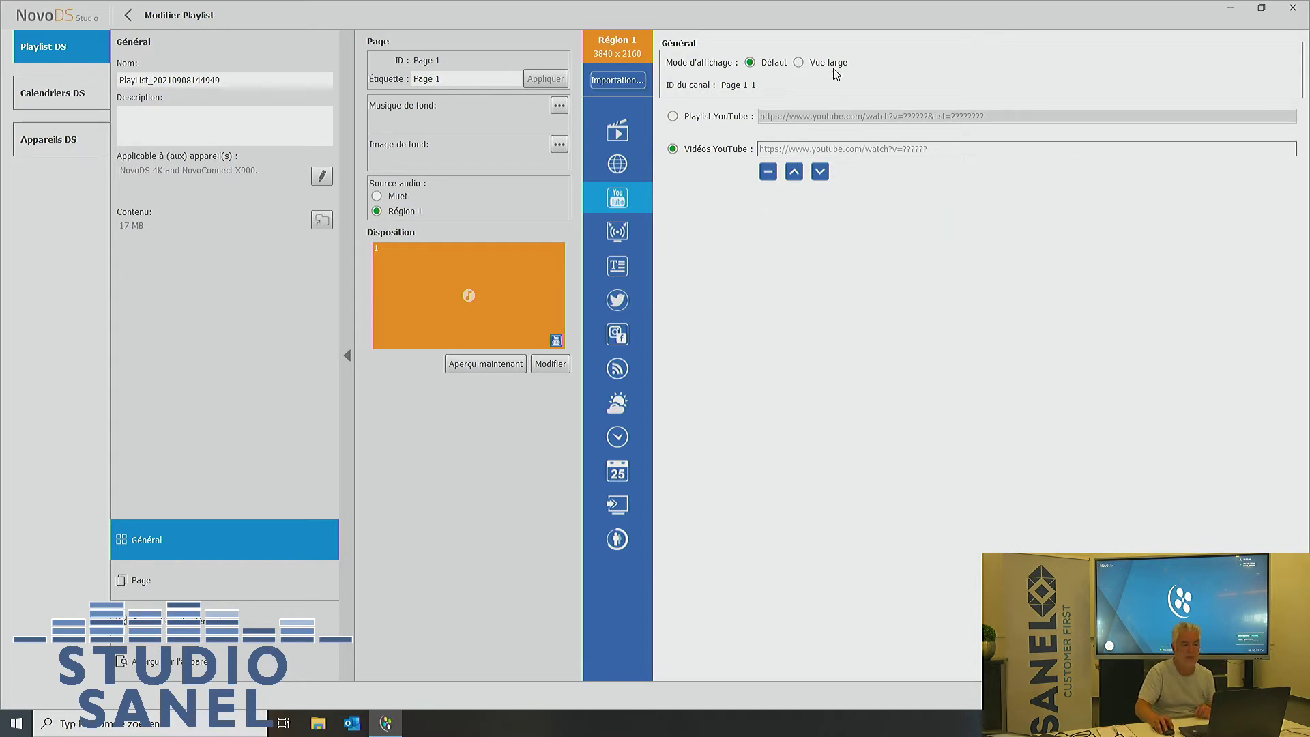
pyautogui.click(622, 235)
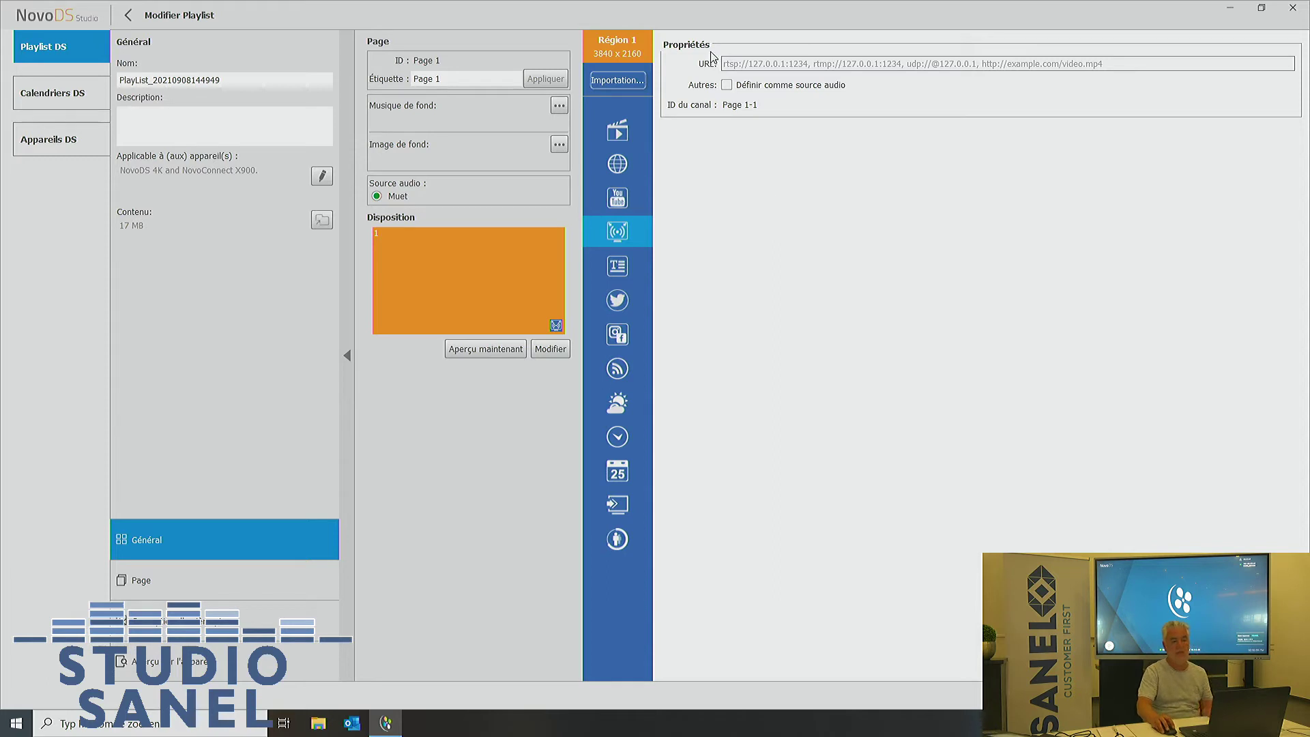
pyautogui.click(732, 69)
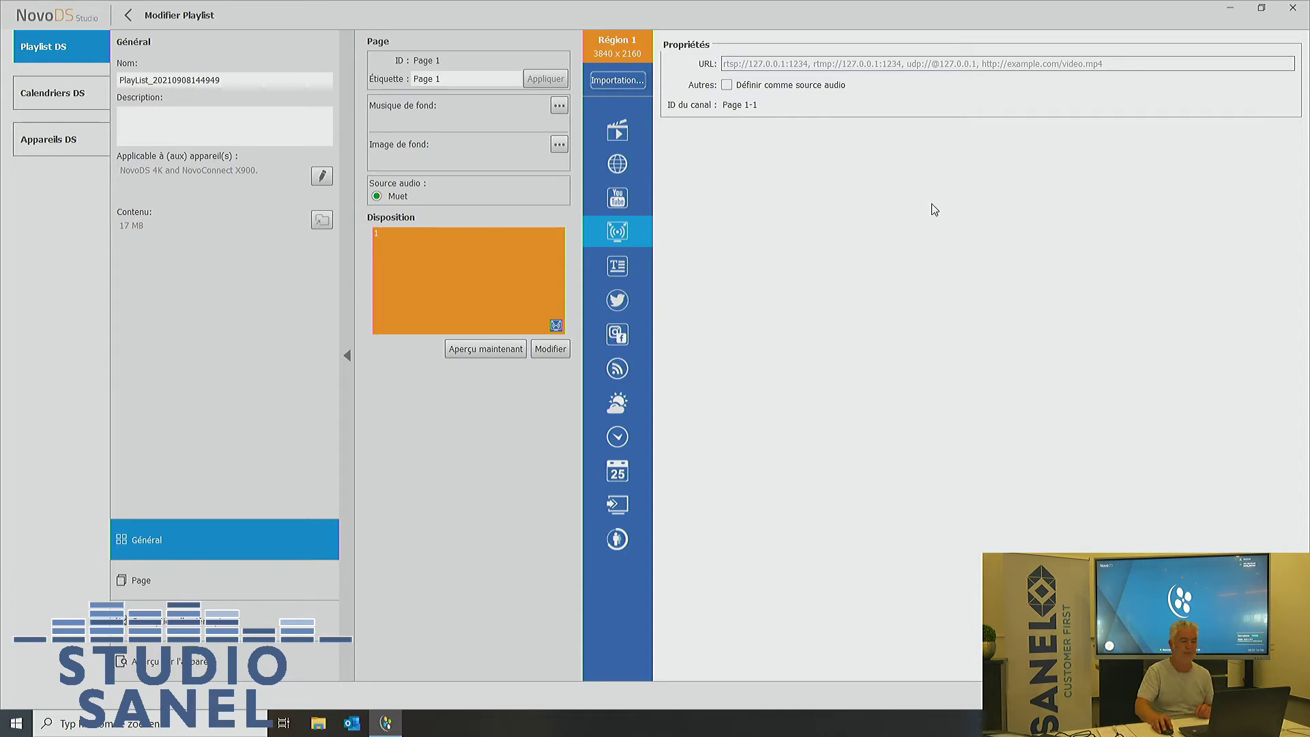
# Examine Region 1's local and remote scrolling text options and its Twitter and Instagram/Facebook content options
pyautogui.click(618, 266)
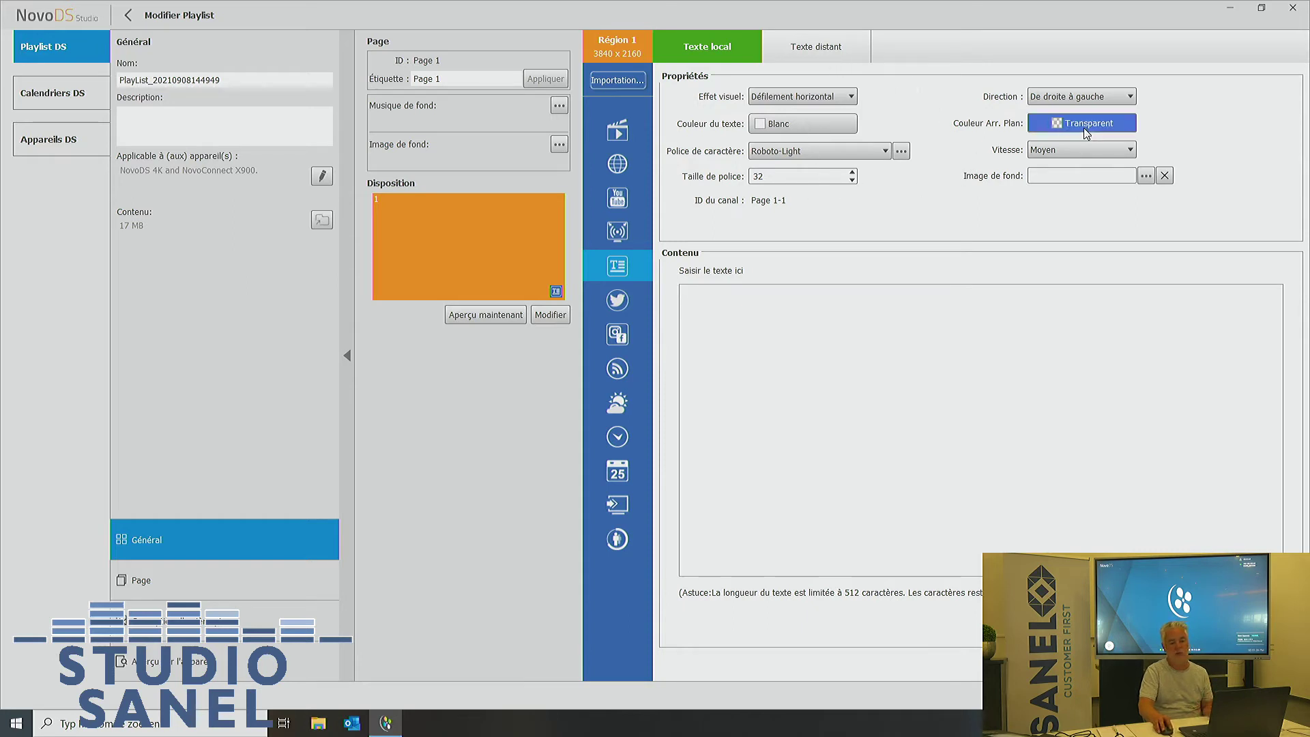
pyautogui.click(816, 51)
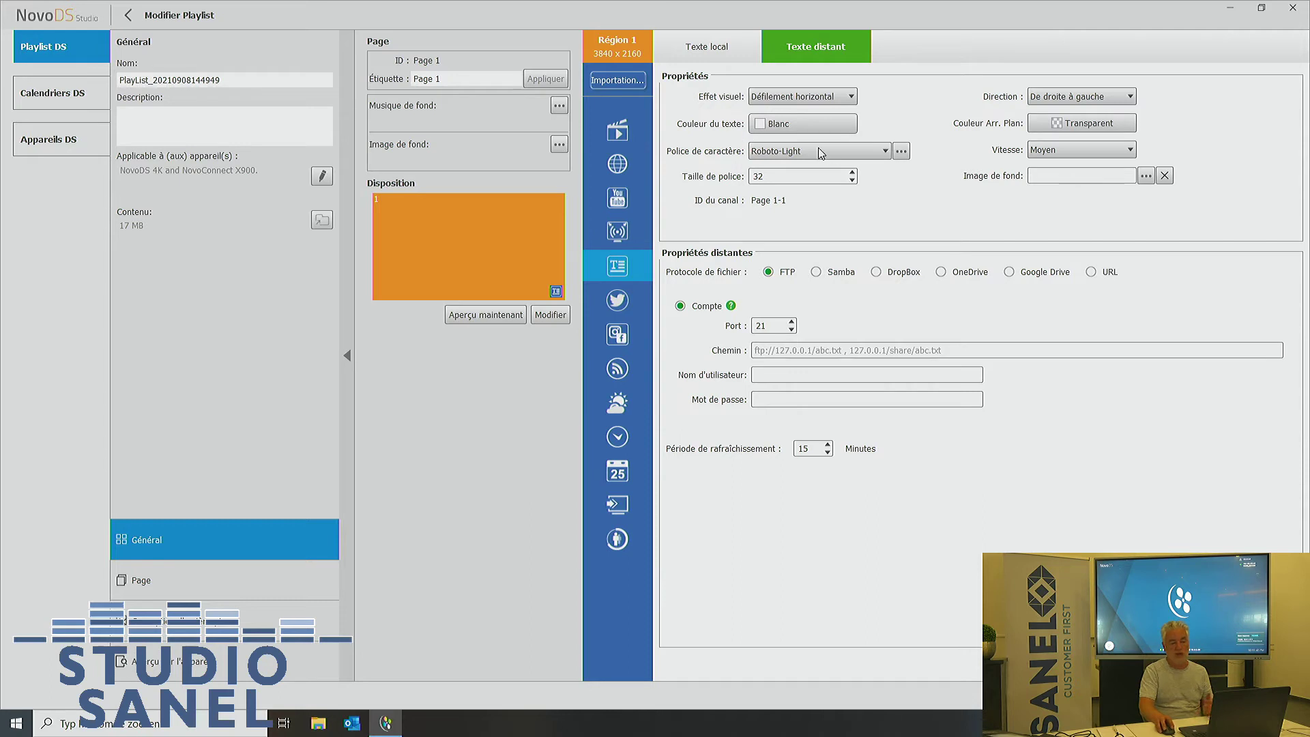
pyautogui.click(616, 300)
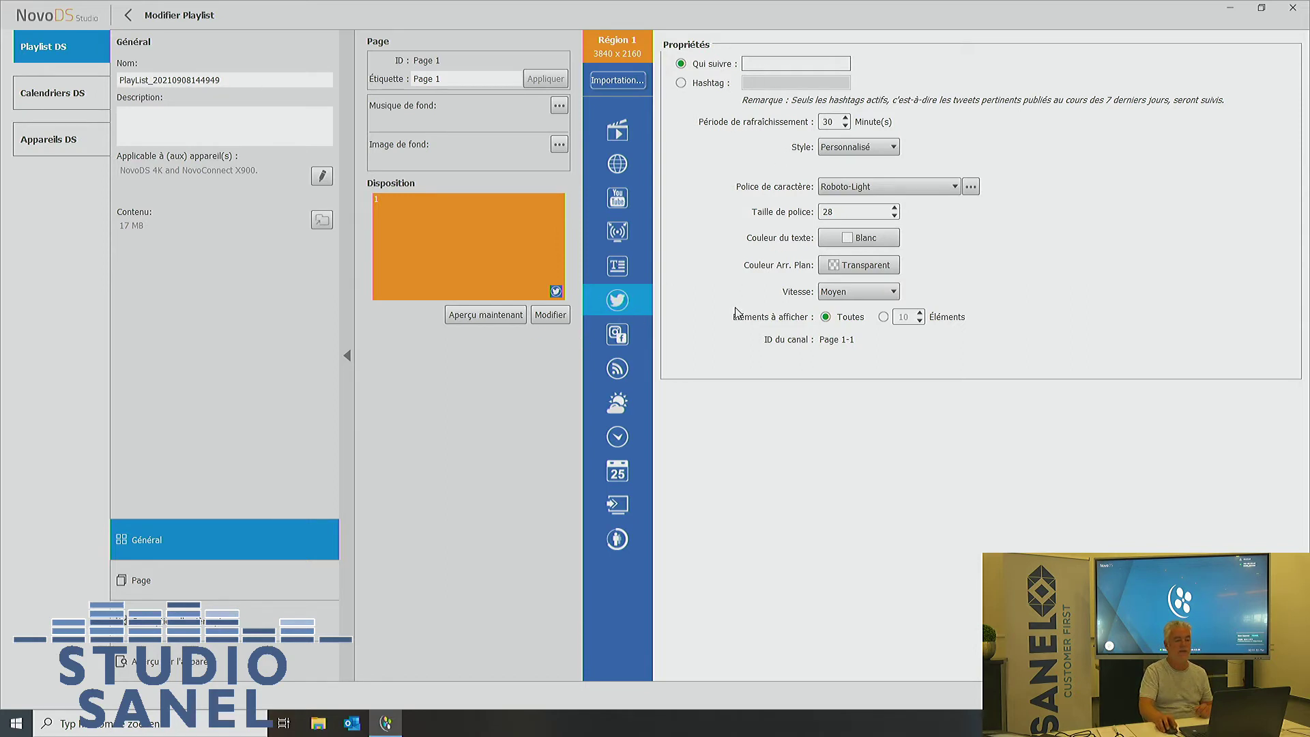
pyautogui.click(619, 333)
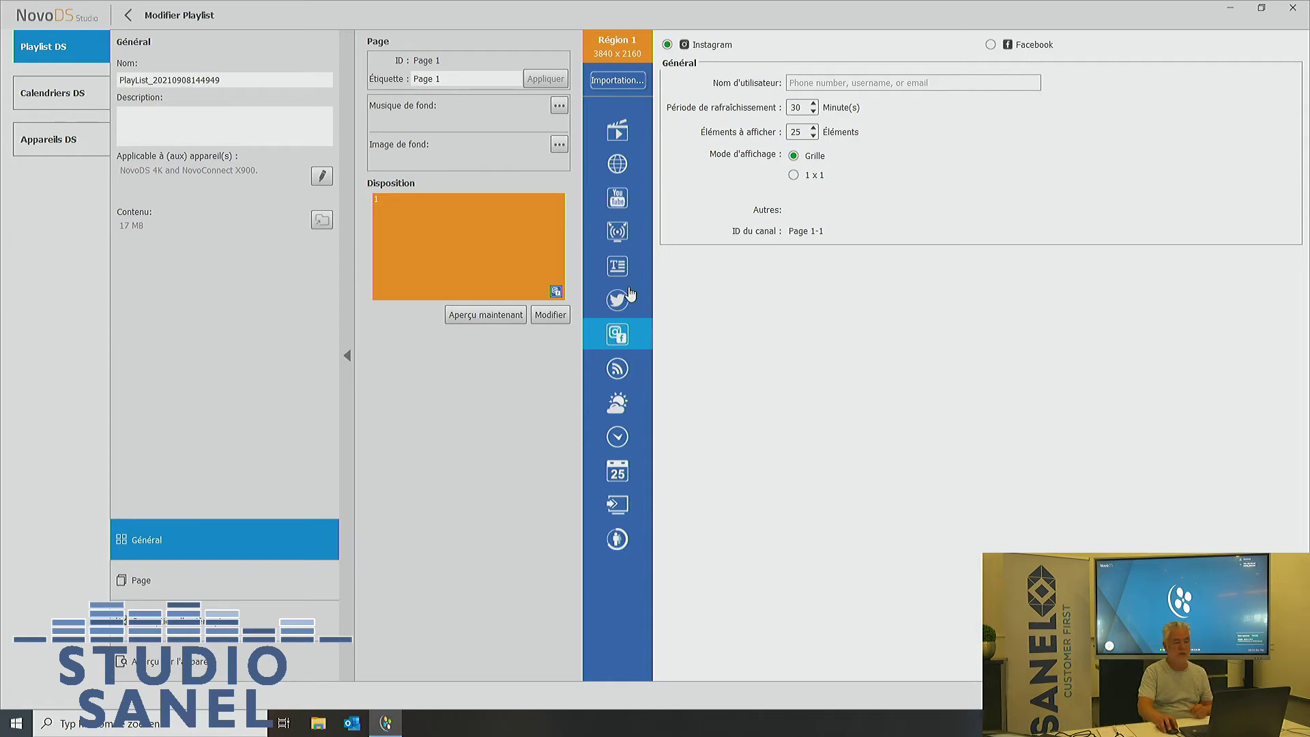
# Examine the RSS feed, weather and clock content options for Region 1
pyautogui.click(617, 368)
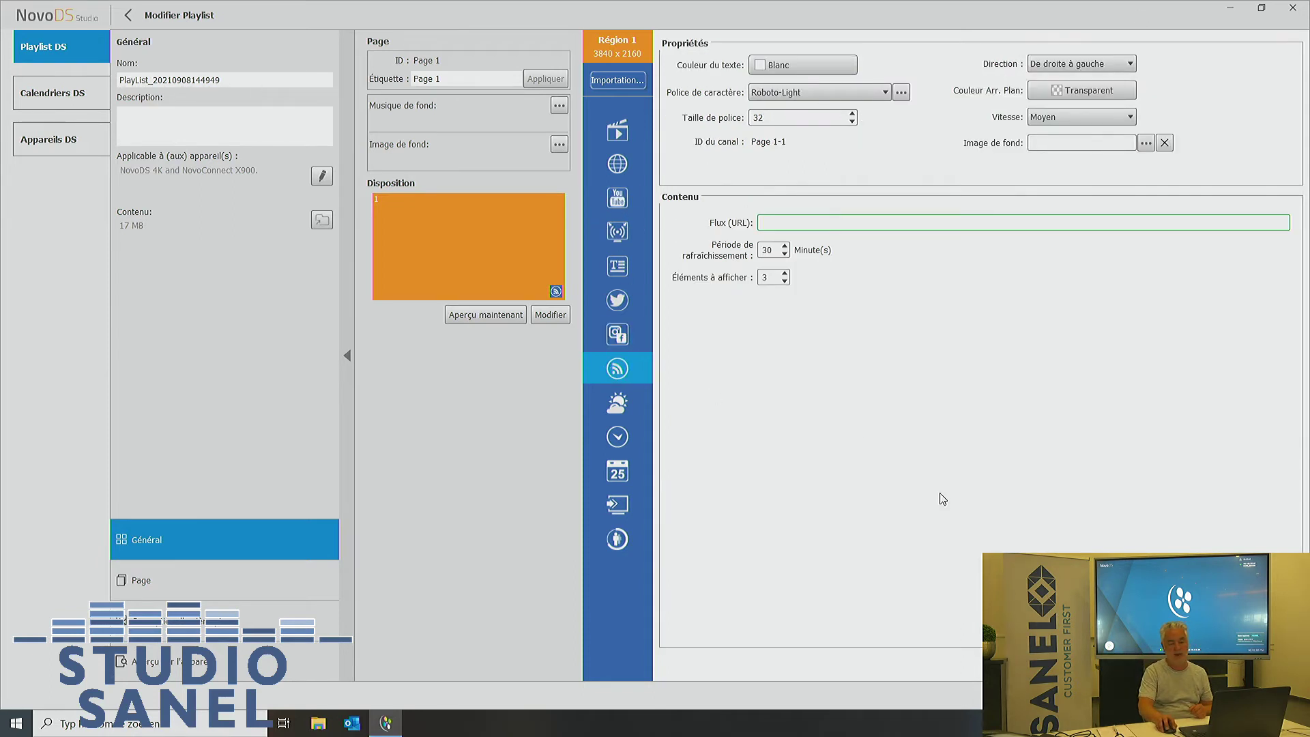
pyautogui.click(760, 221)
pyautogui.click(616, 404)
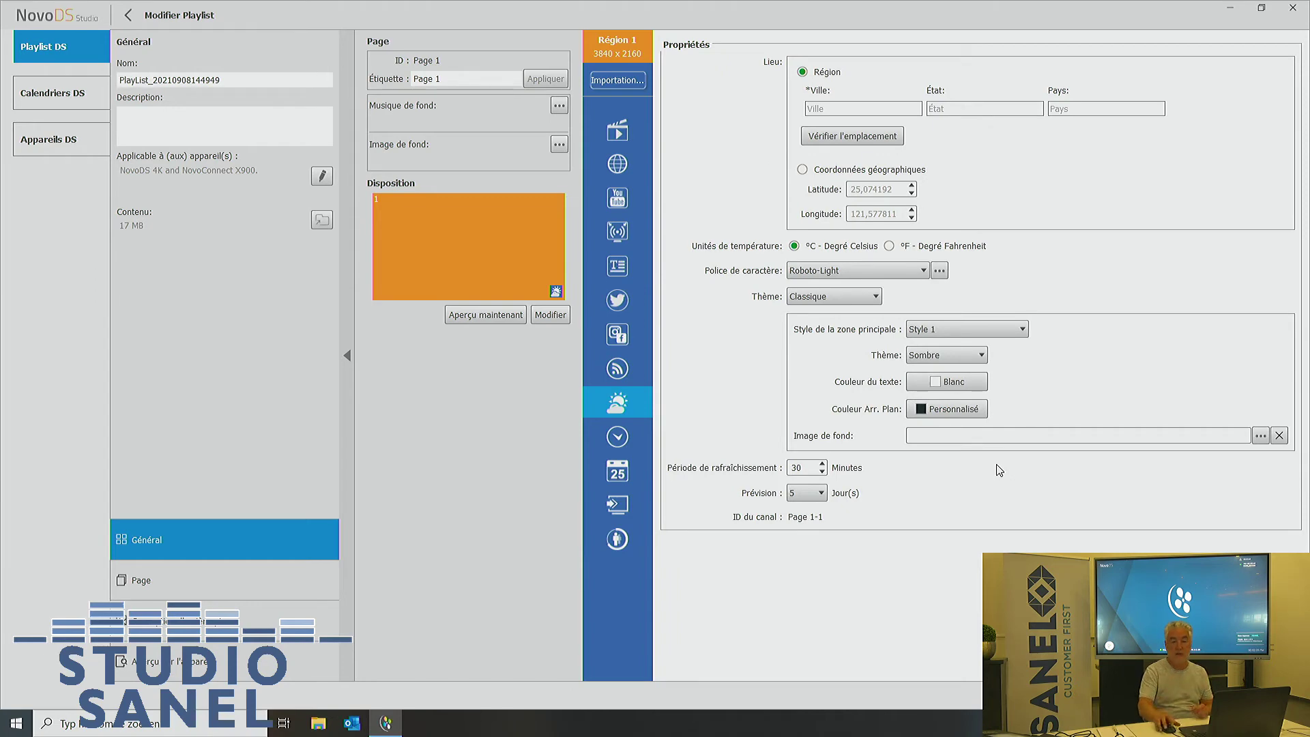
pyautogui.click(824, 108)
pyautogui.click(617, 447)
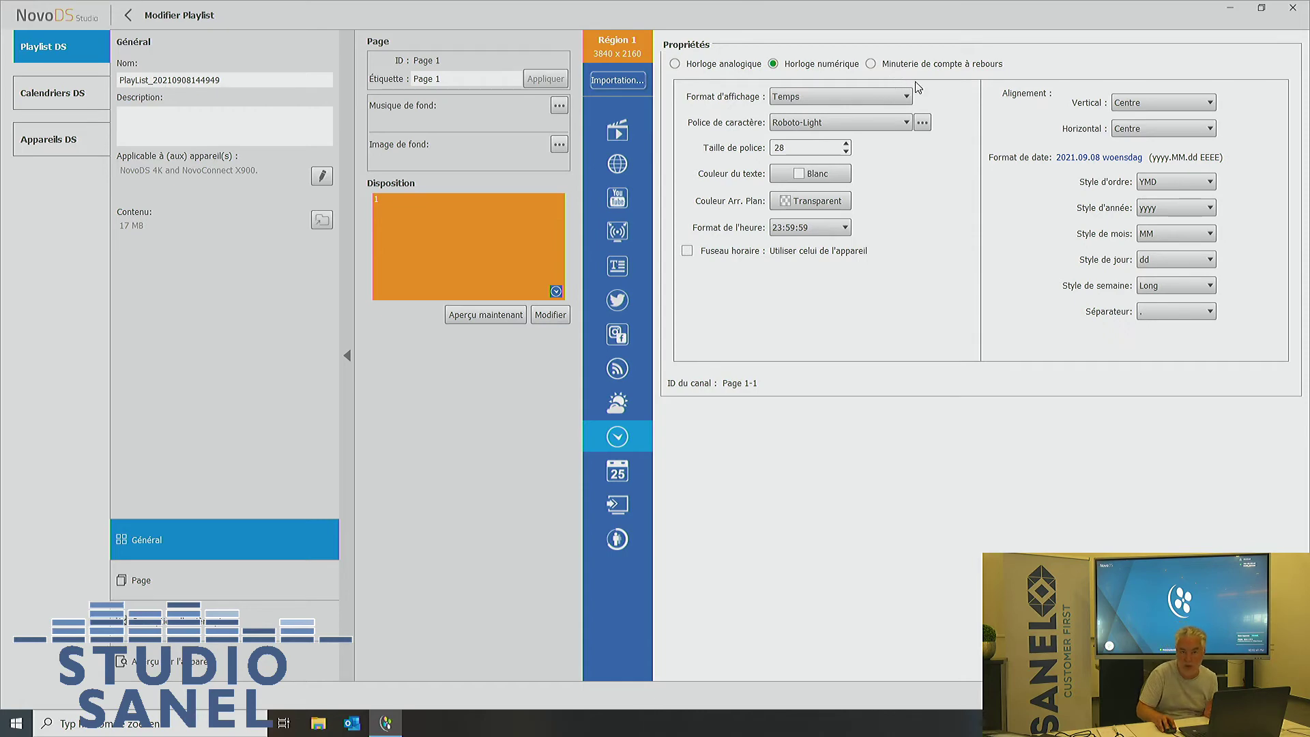
# Examine the calendar, HDMI/USB camera input and people-counting camera content options for Region 1
pyautogui.click(616, 471)
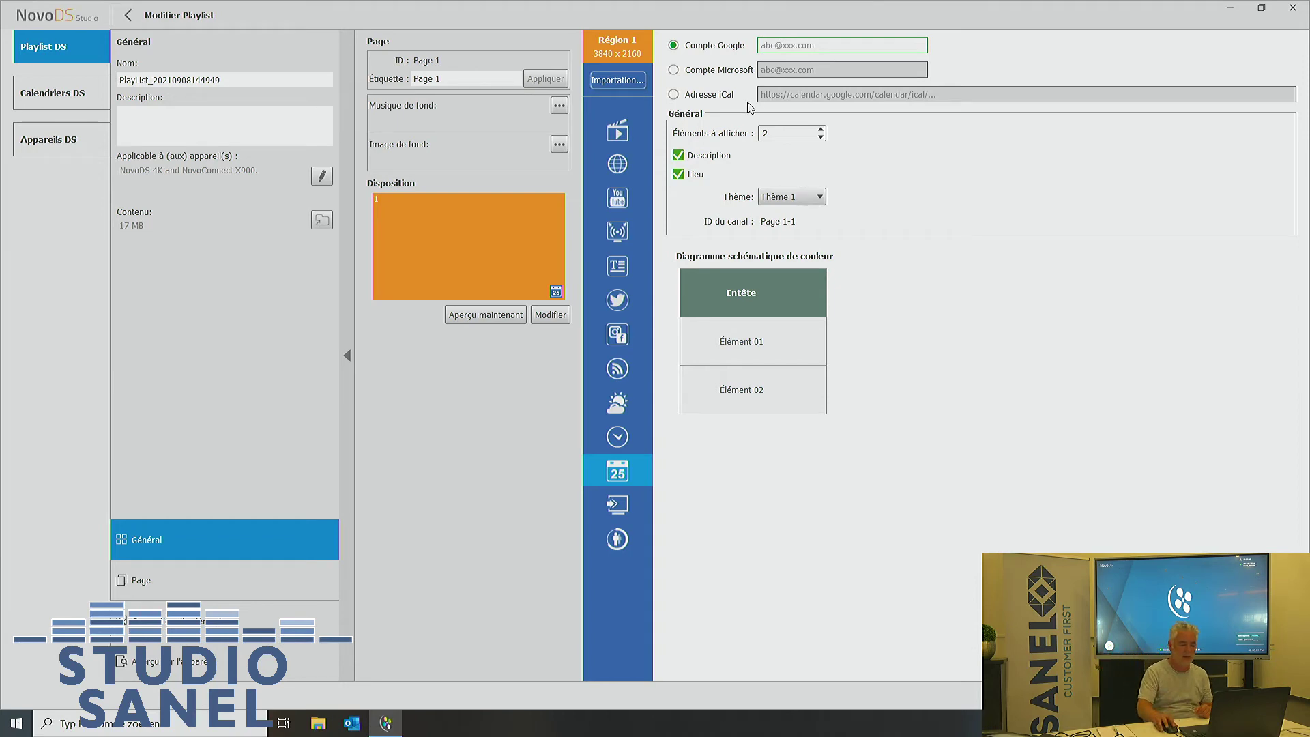
pyautogui.click(618, 505)
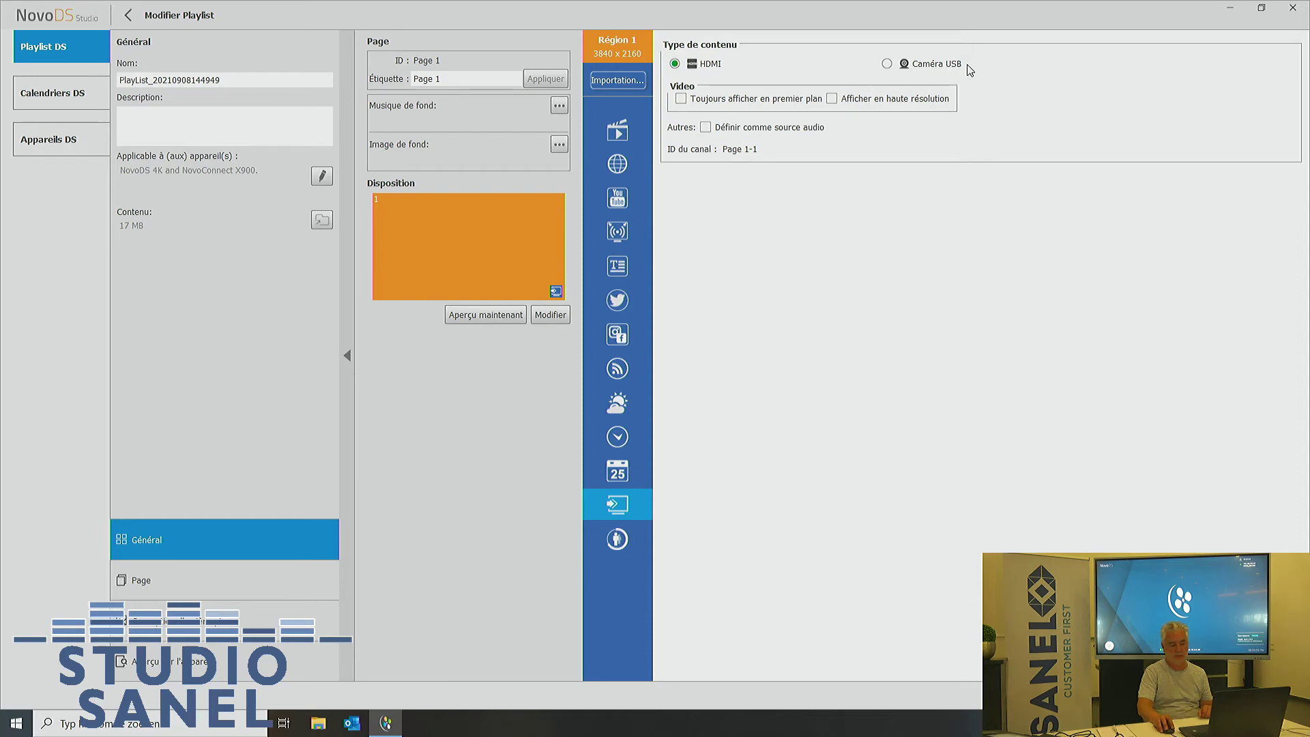
pyautogui.click(617, 539)
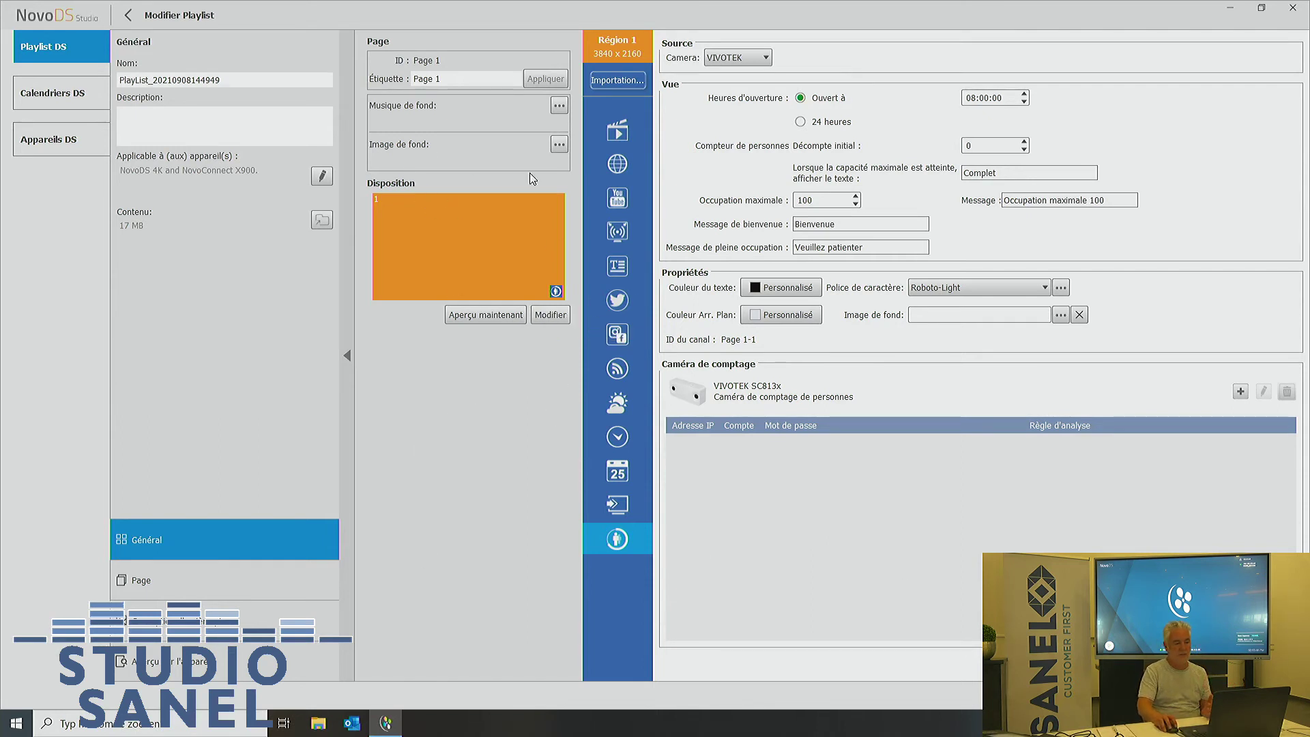
# Switch Region 1 back to local media content and review the playlist's page settings before returning to the playlist overview
pyautogui.click(617, 130)
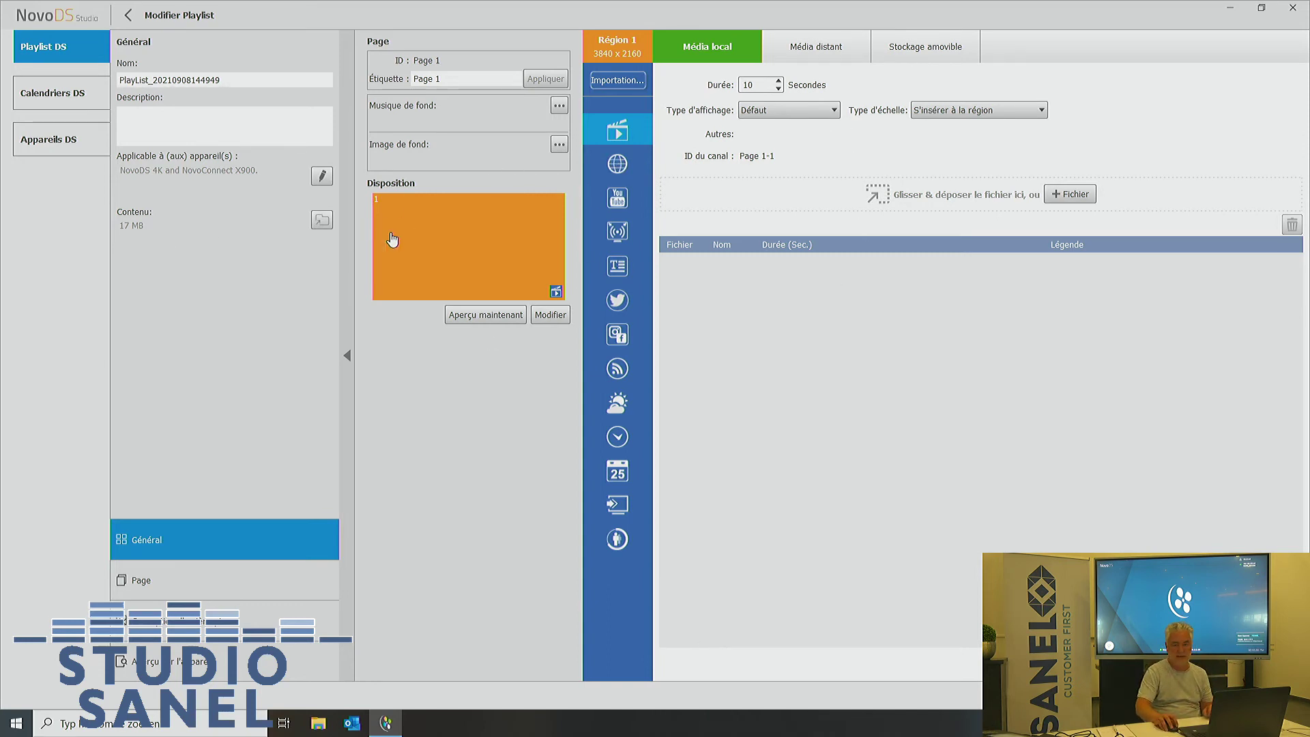
pyautogui.click(136, 583)
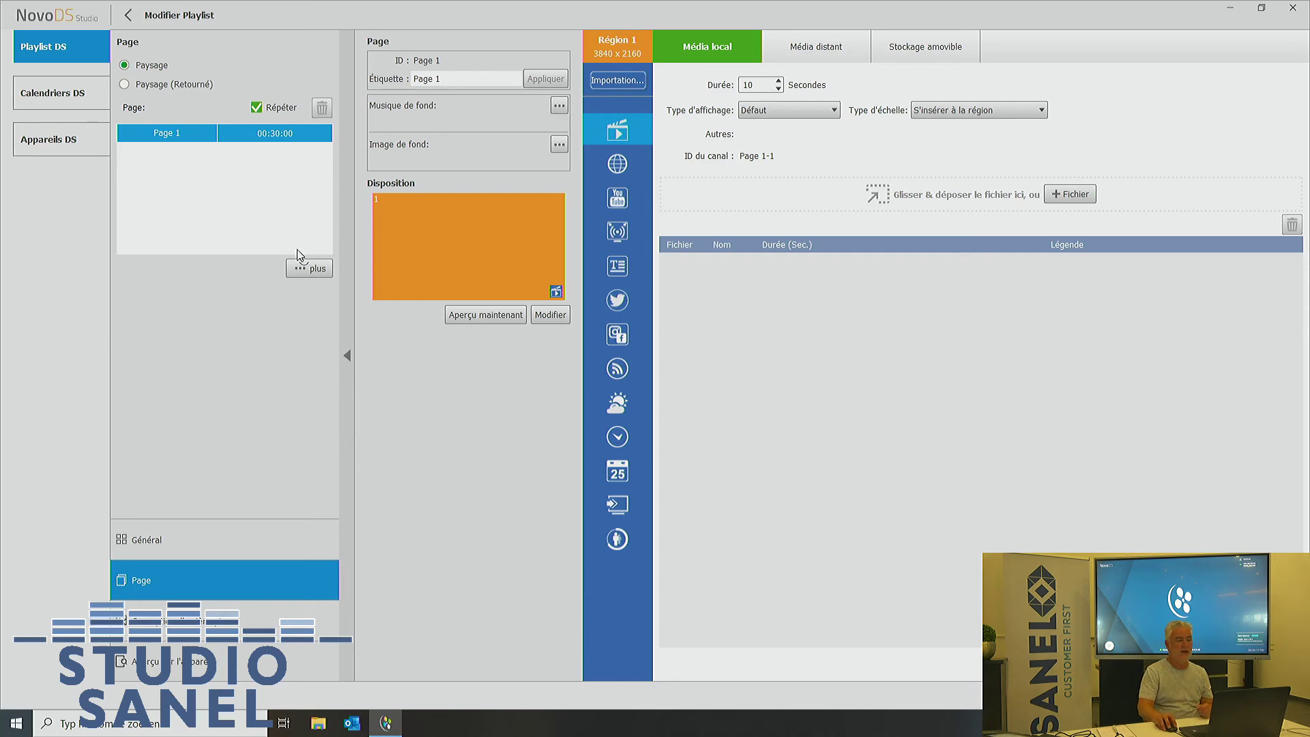
pyautogui.click(129, 15)
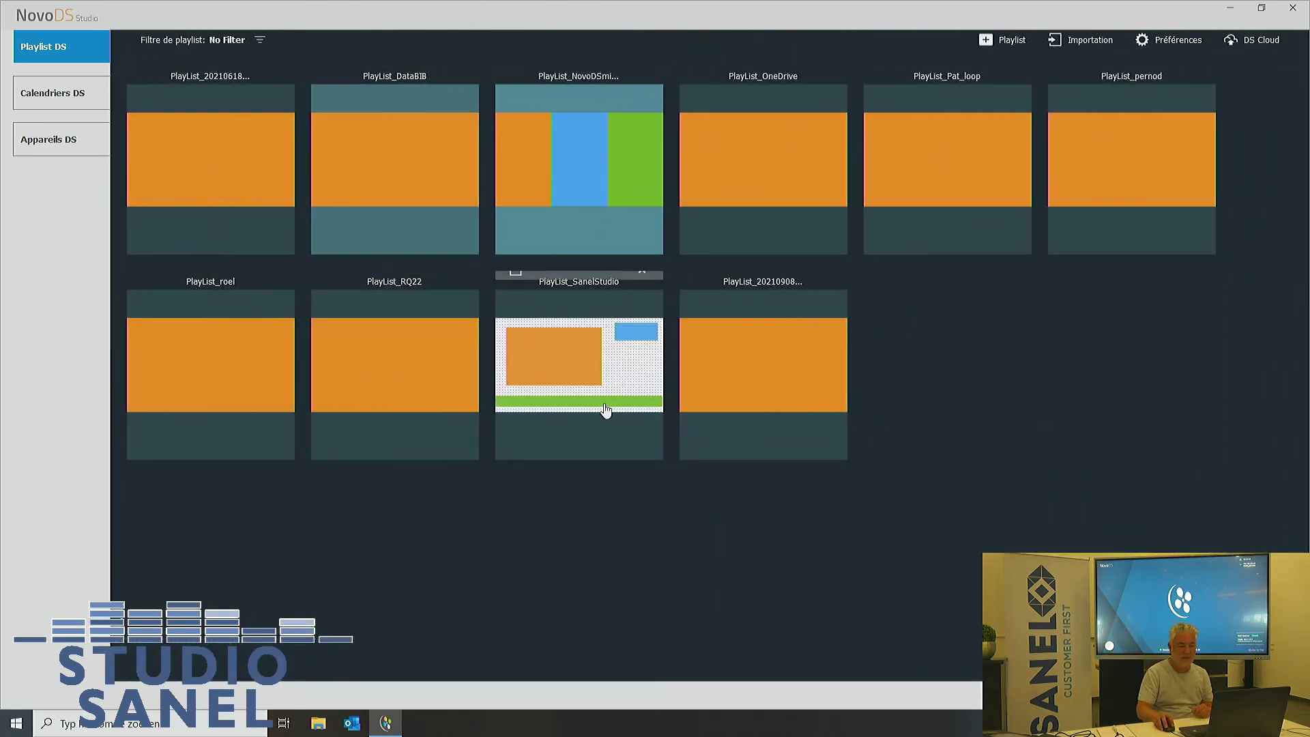
# Open PlayList_SanelStudio for editing and enlarge Region 1 in the flexible layout designer to about 2290 × 1395
pyautogui.click(652, 382)
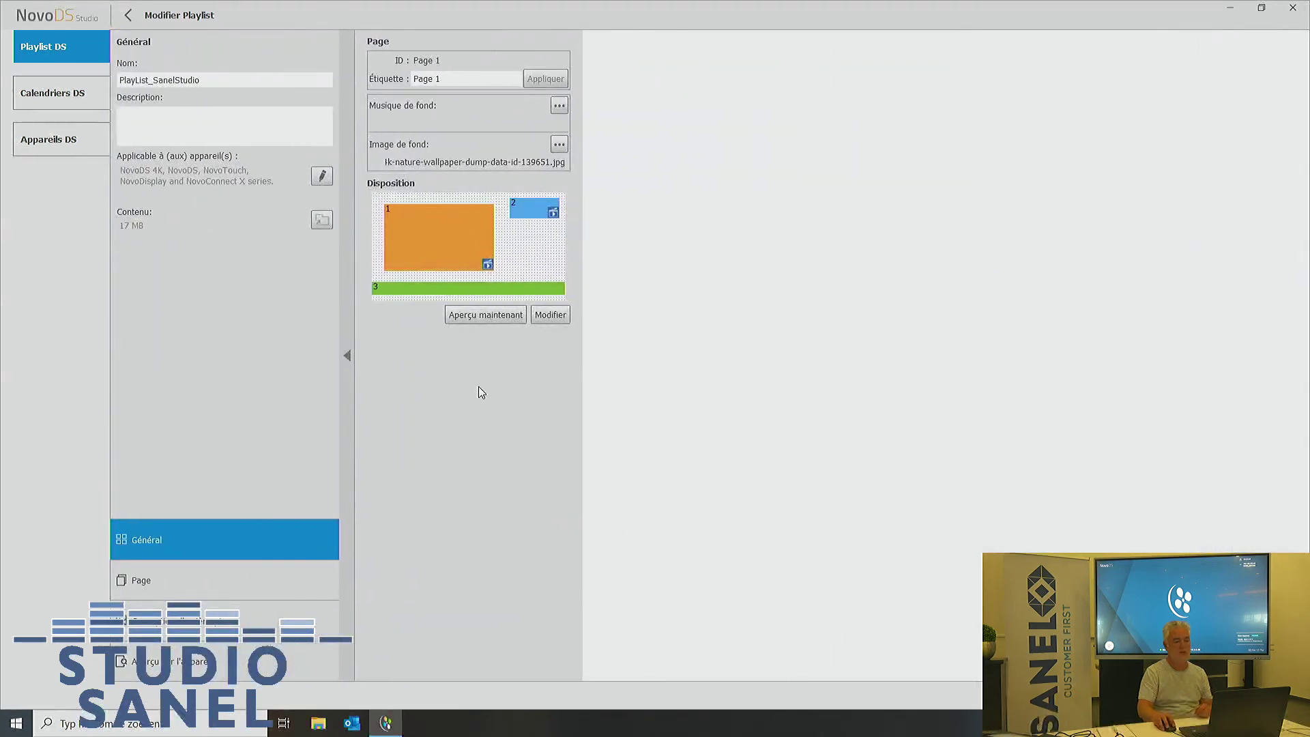
pyautogui.click(552, 316)
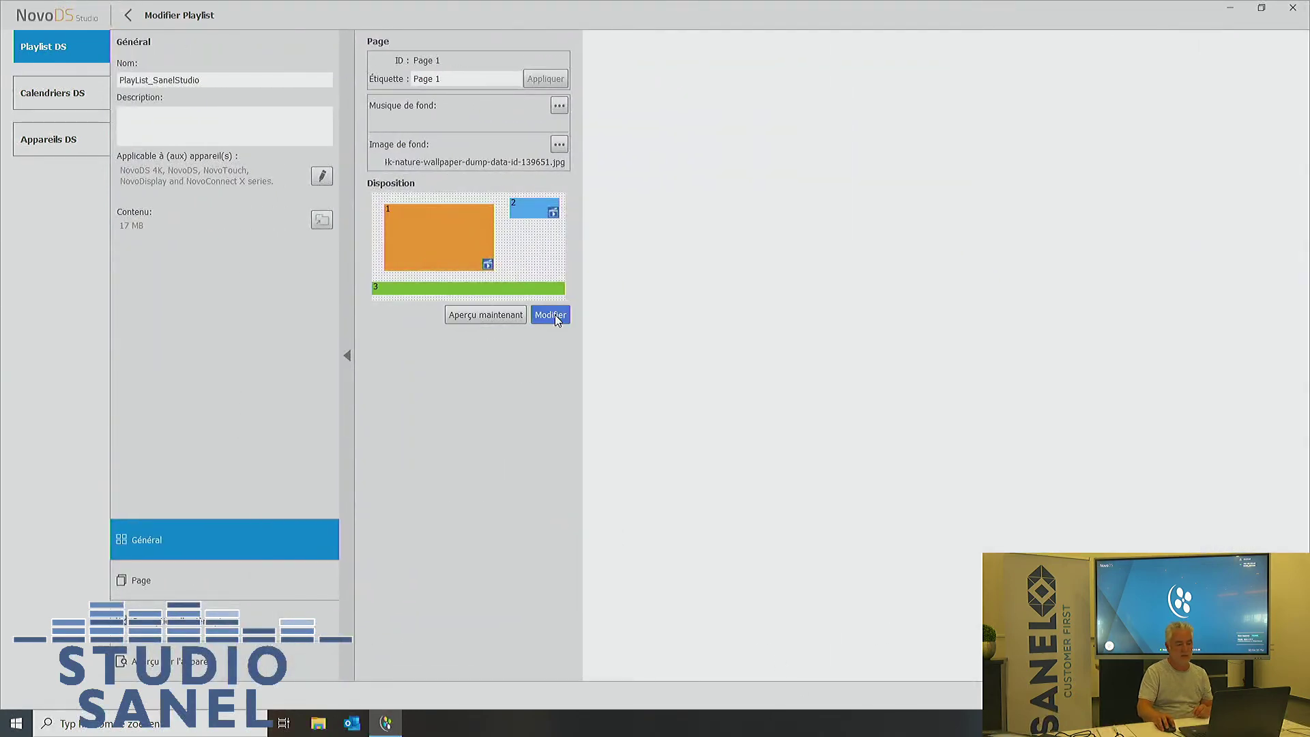
pyautogui.moveTo(281, 239)
pyautogui.mouseDown()
pyautogui.moveTo(301, 249)
pyautogui.moveTo(315, 236)
pyautogui.moveTo(281, 229)
pyautogui.mouseUp()
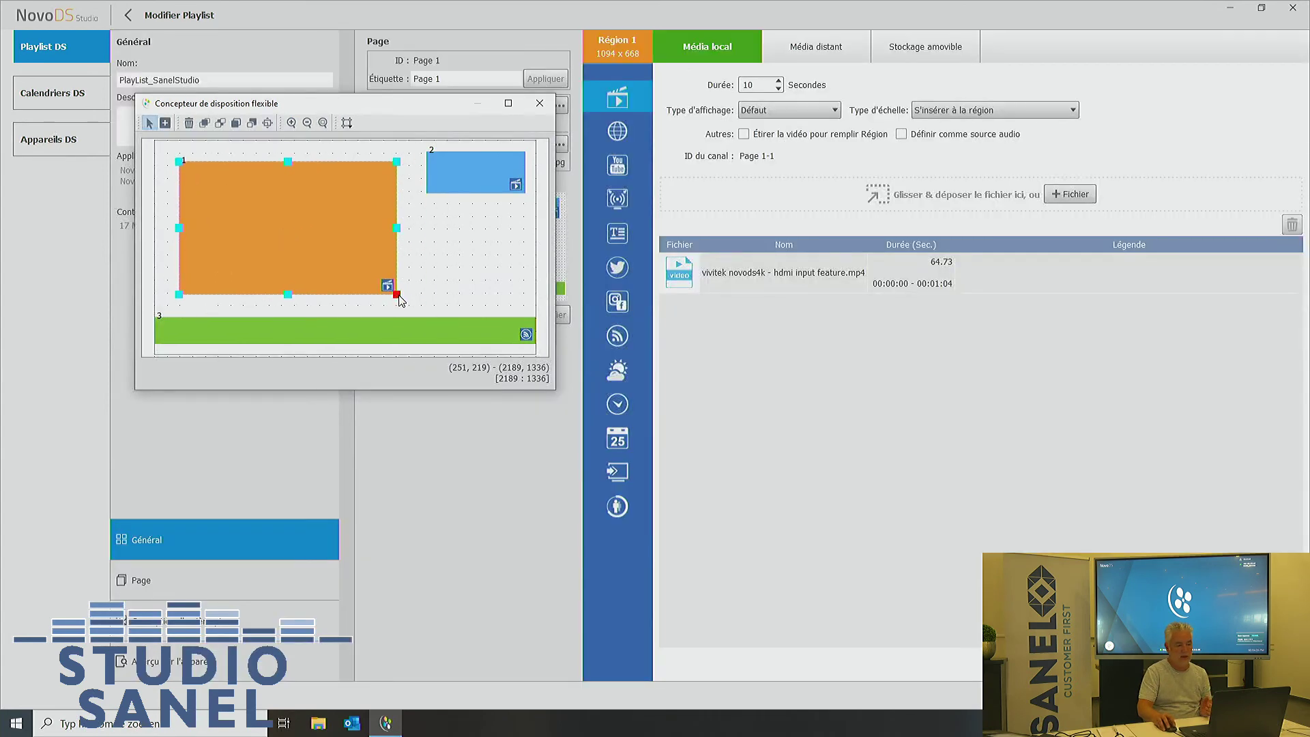
pyautogui.moveTo(397, 295); pyautogui.dragTo(408, 303)
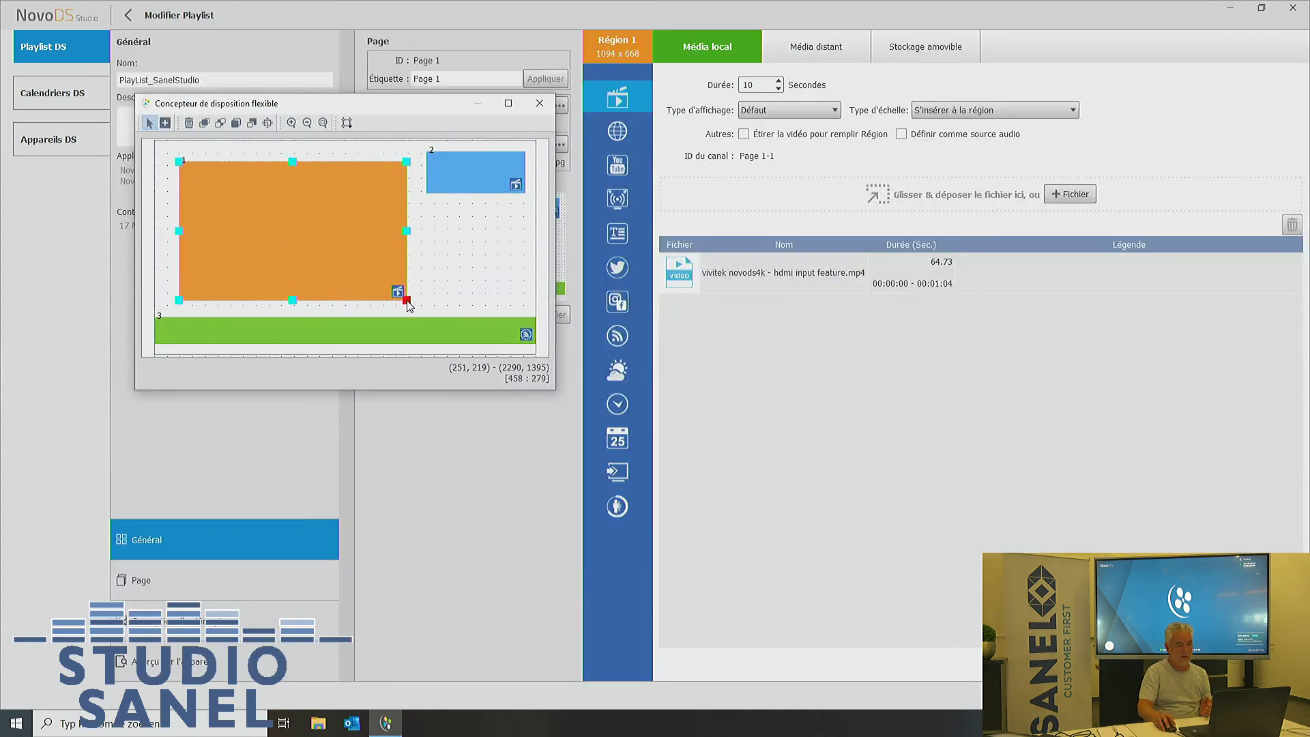
# Examine the content assigned to Regions 3, 2 and 1 of PlayList_SanelStudio and close the layout designer
pyautogui.click(379, 334)
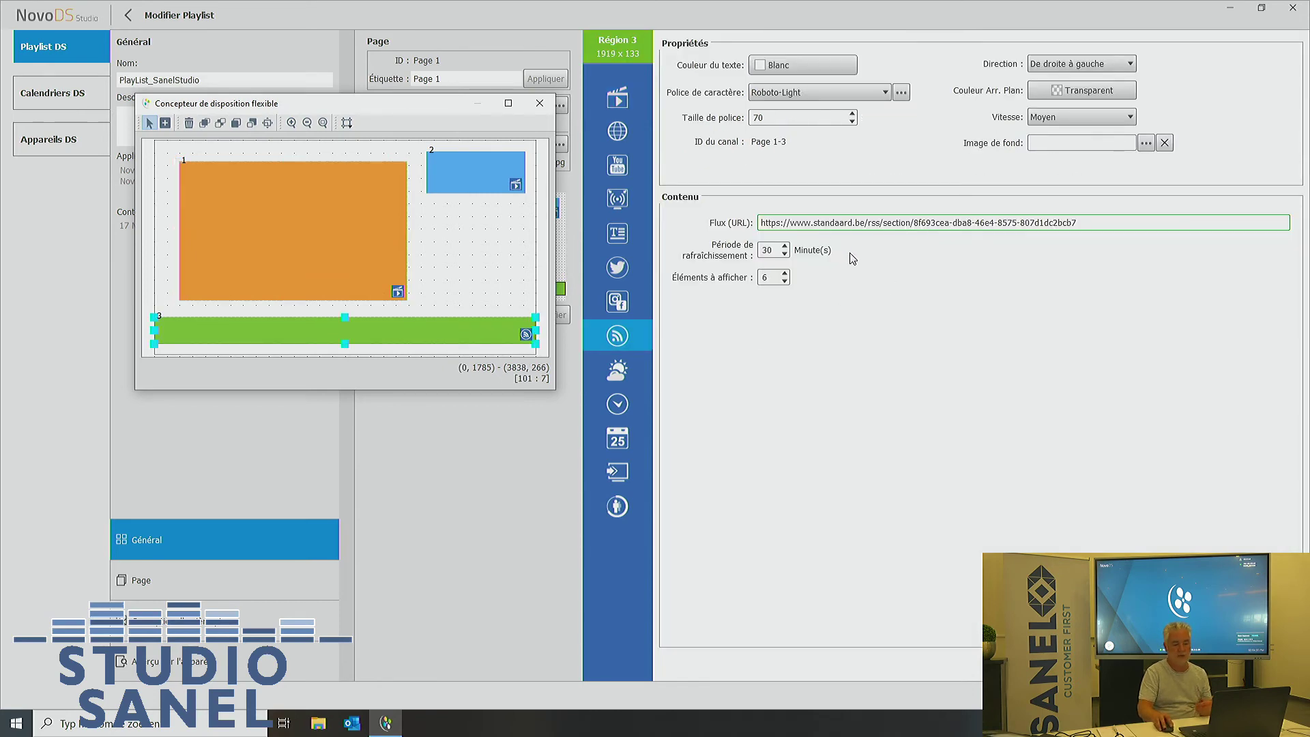
pyautogui.click(497, 186)
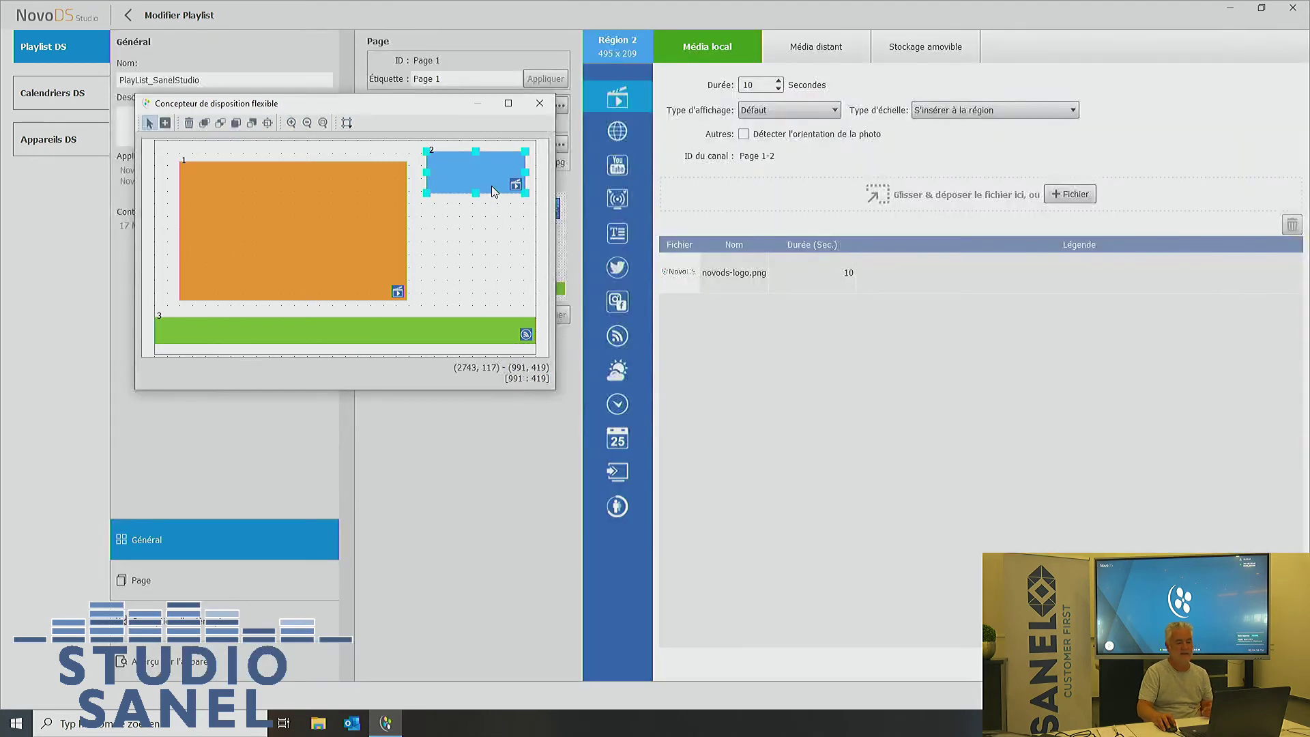
pyautogui.click(329, 224)
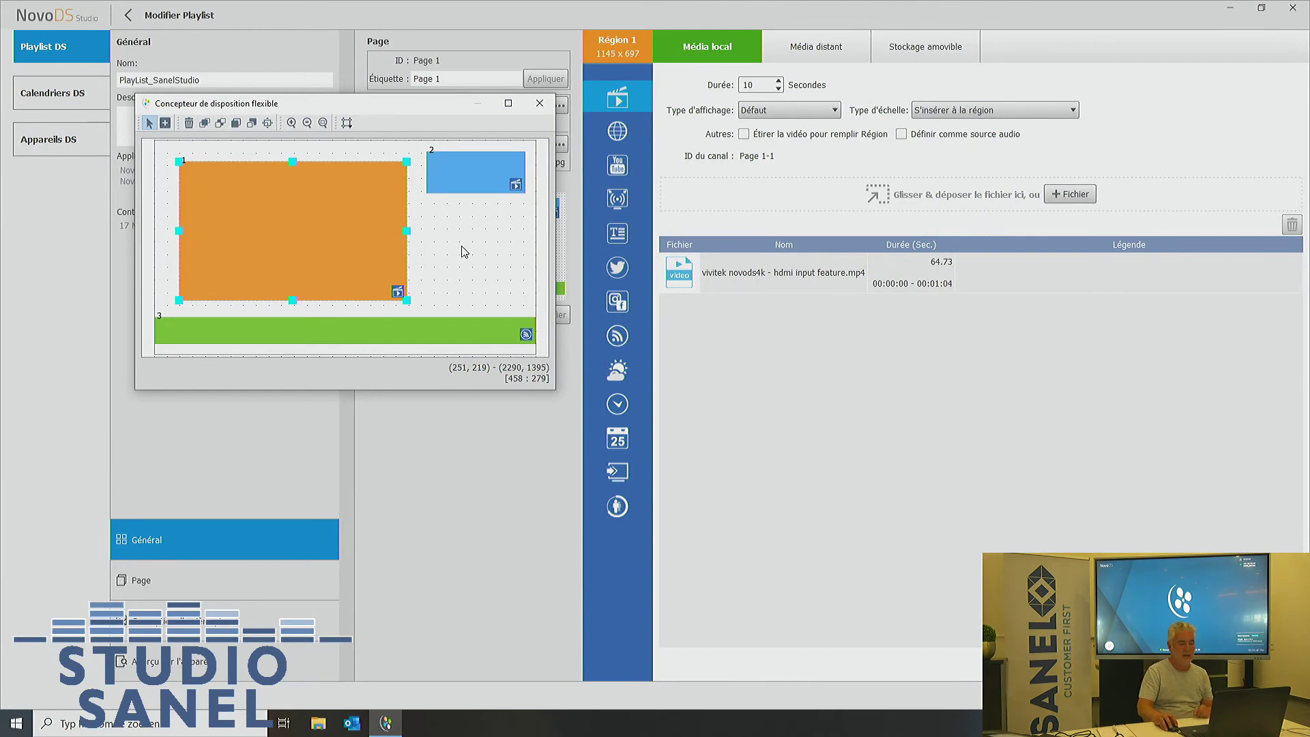
pyautogui.click(540, 103)
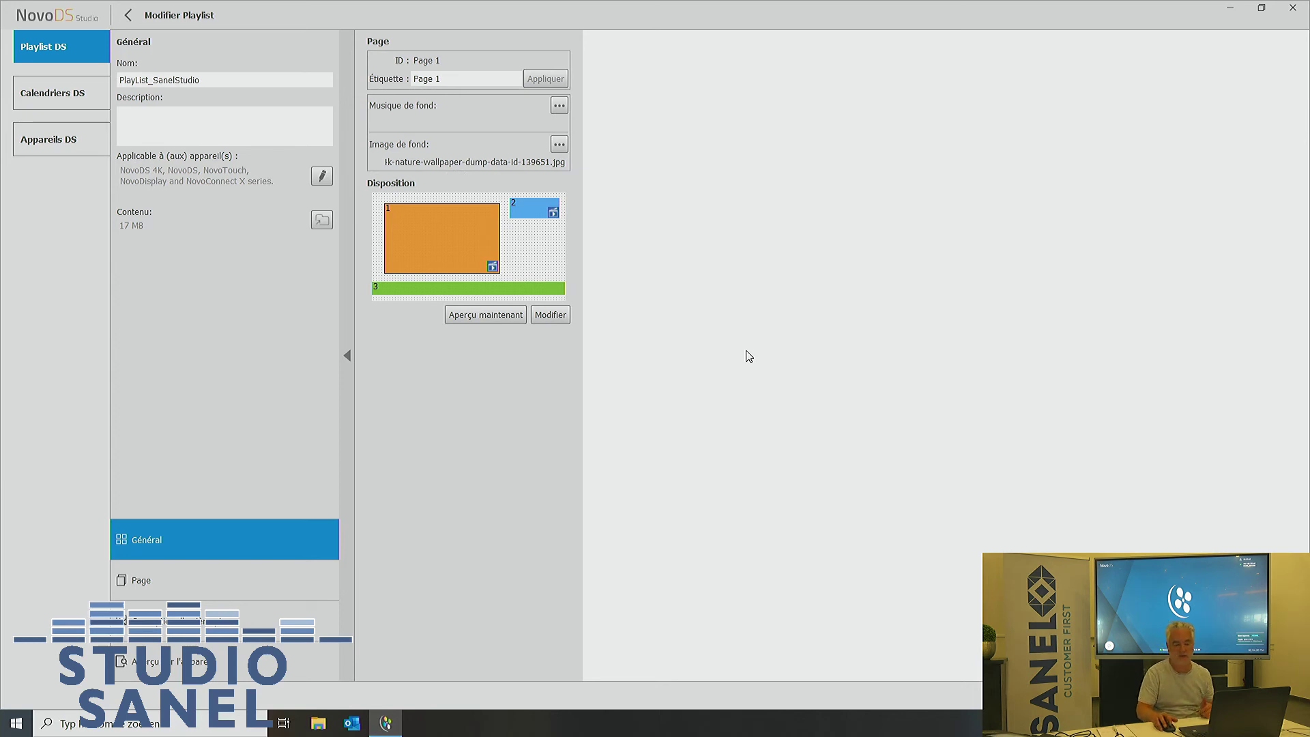
# Preview PlayList_SanelStudio on the computer and save the playlist
pyautogui.click(485, 315)
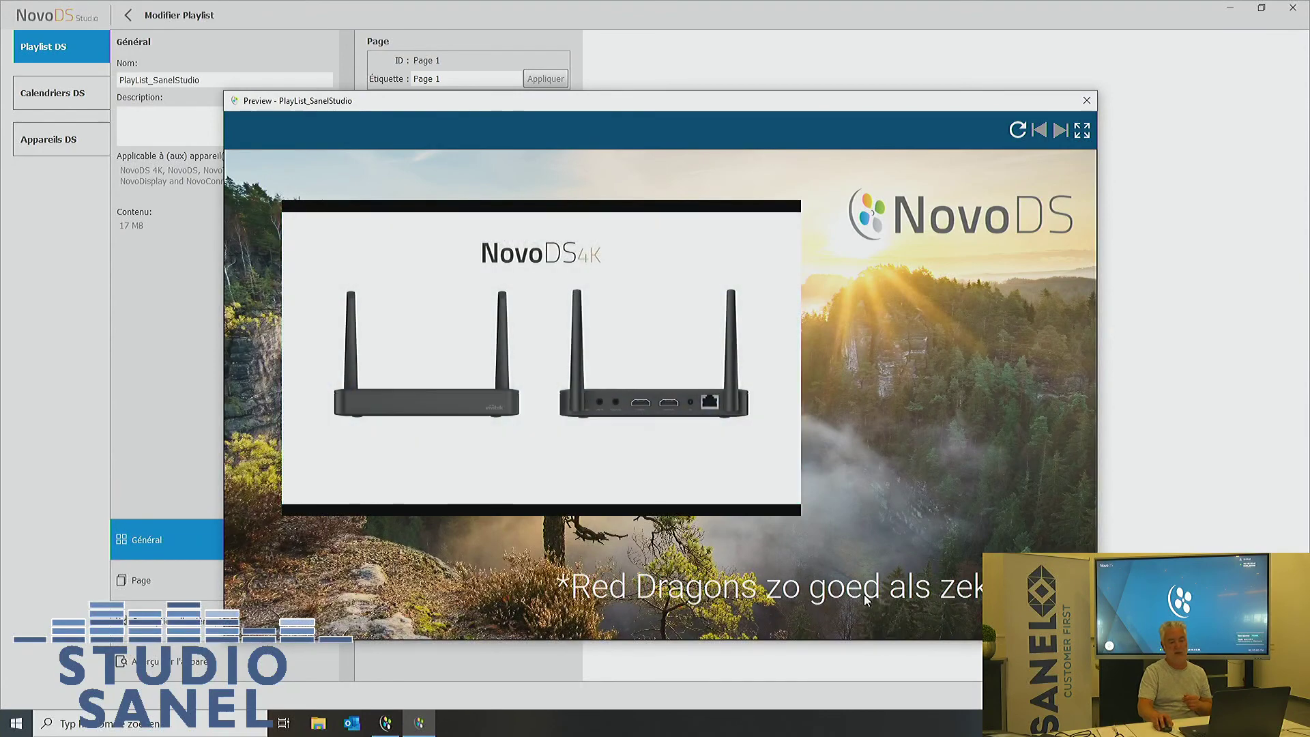
pyautogui.click(1087, 101)
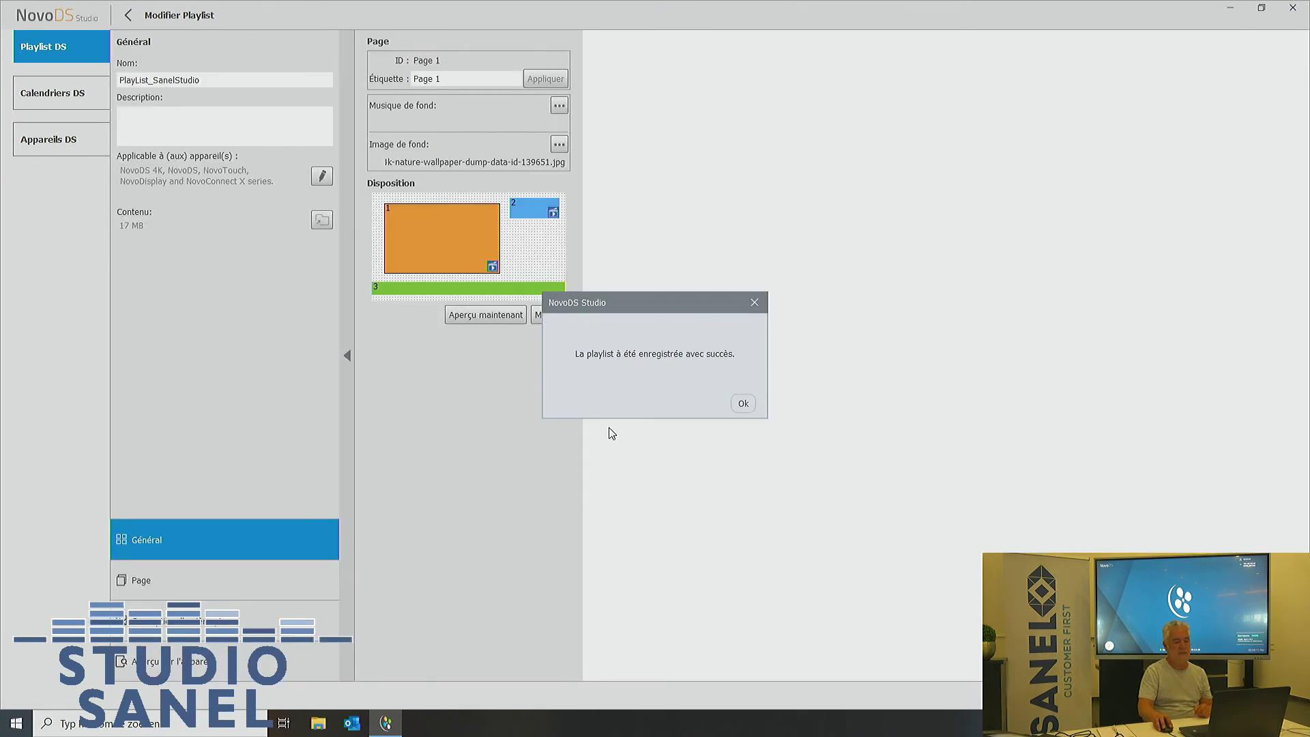
pyautogui.click(741, 401)
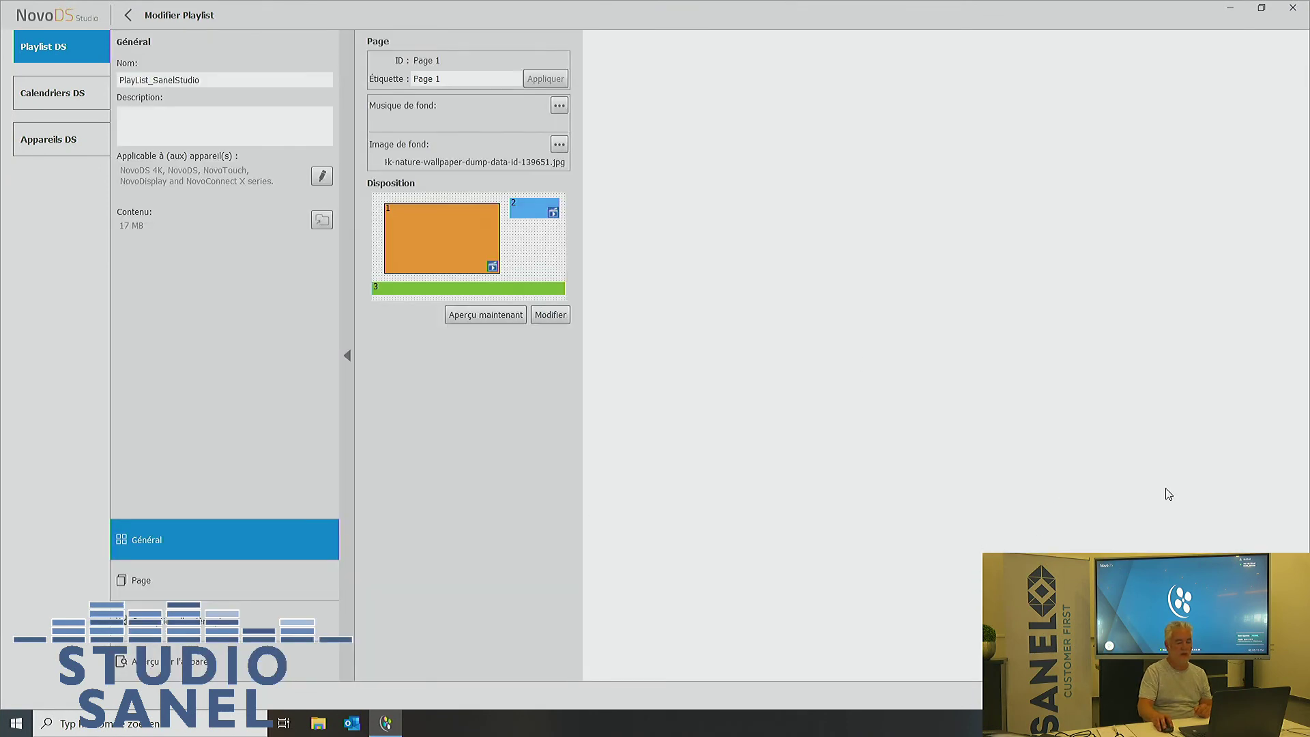
# Connect to SanelShowroom_NovoTouckEK2 (10.0.0.44) for on-device preview and play PlayList_SanelStudio on it
pyautogui.click(160, 664)
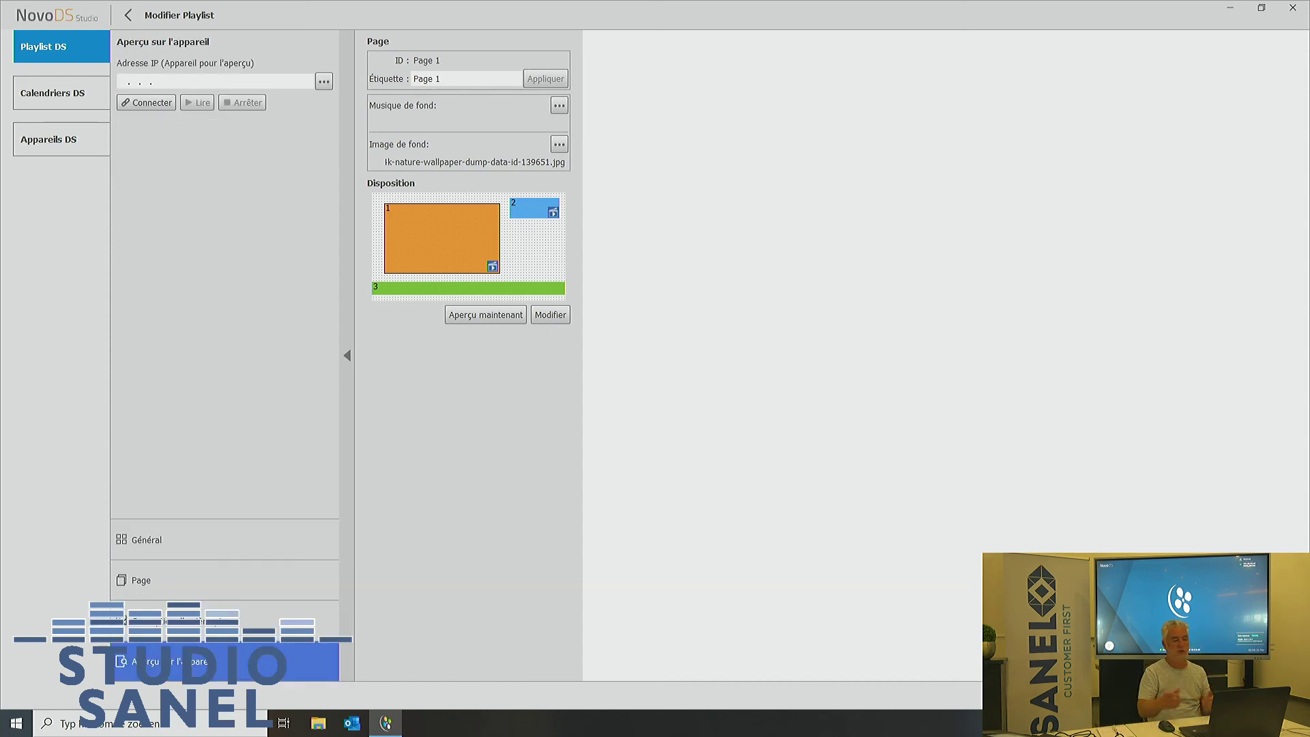
pyautogui.click(326, 83)
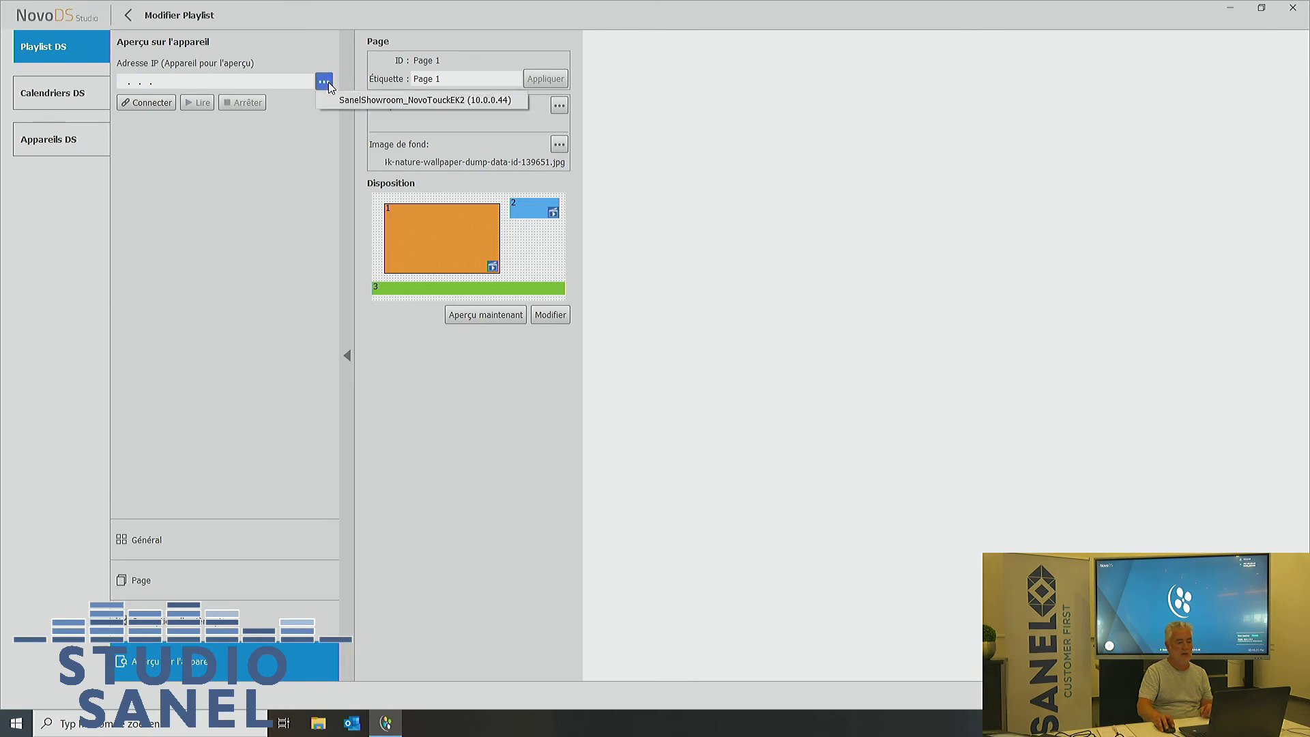
pyautogui.click(376, 102)
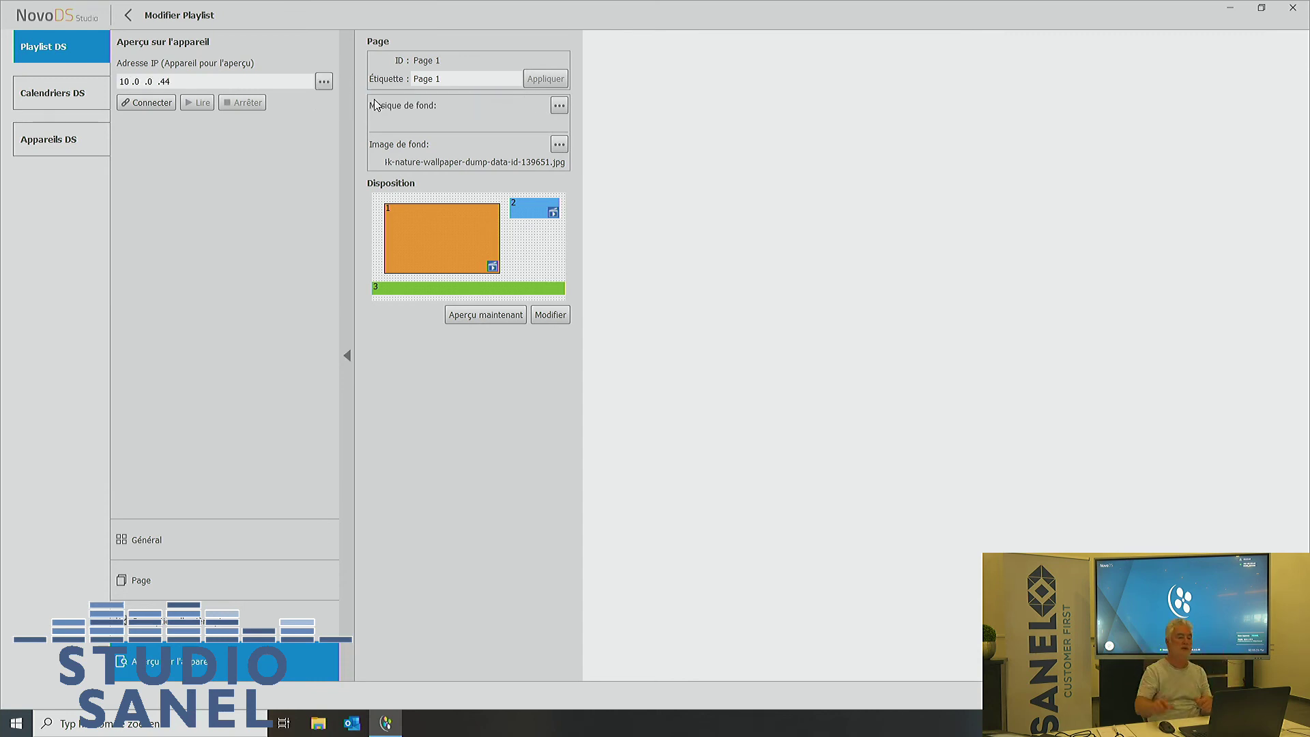
pyautogui.click(158, 102)
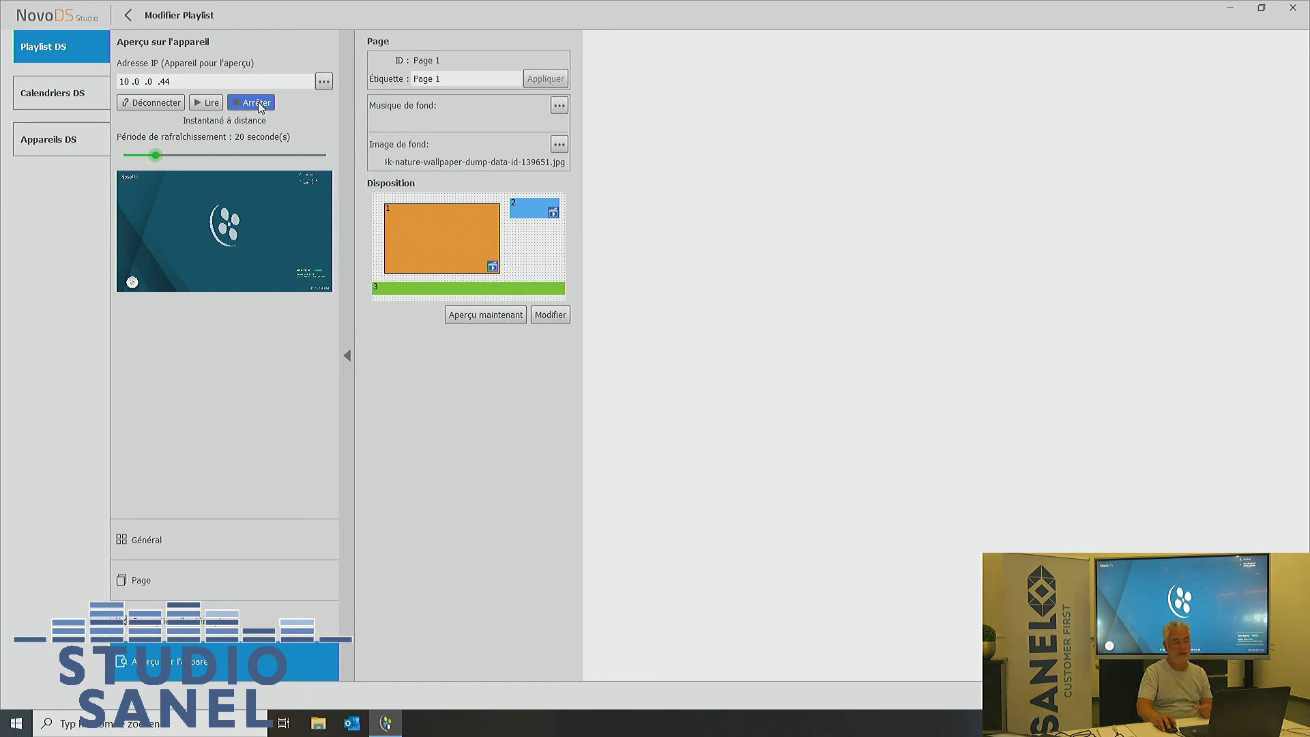
pyautogui.click(258, 103)
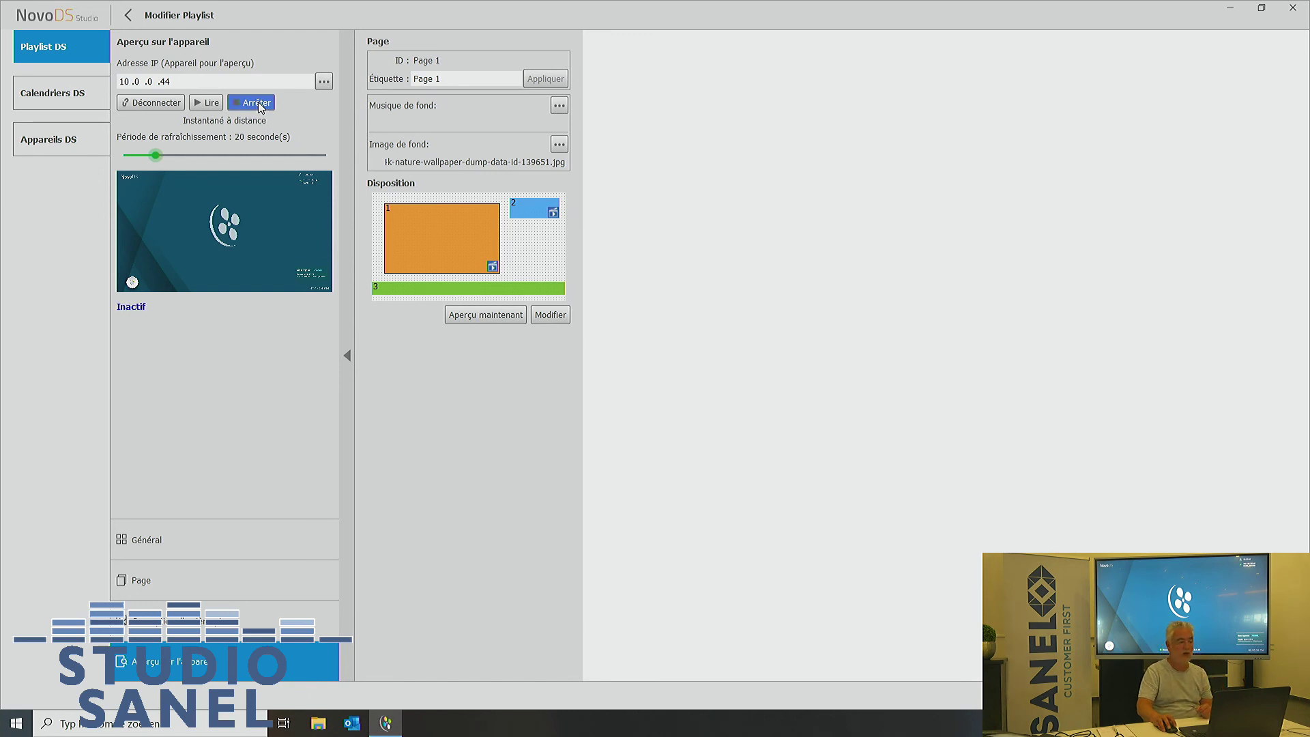
pyautogui.click(202, 105)
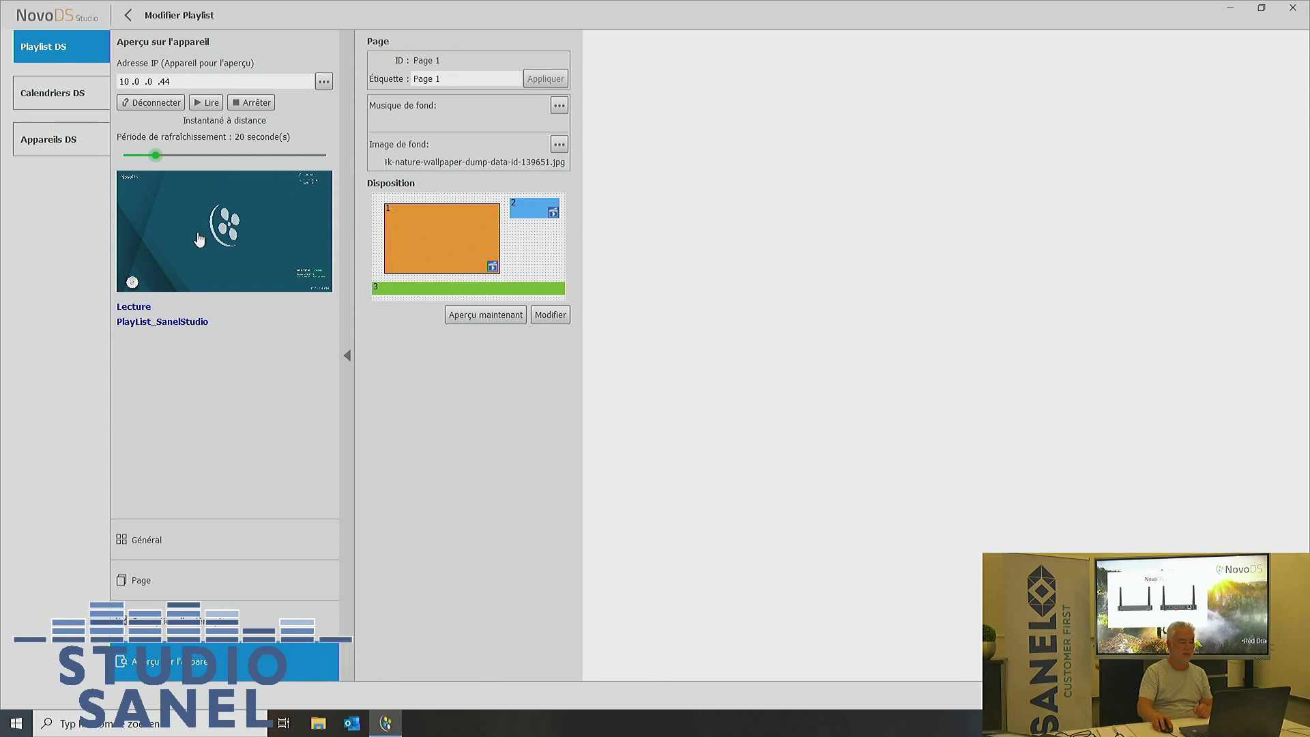
# View the DS calendars and the dialog for creating a calendar, cancelling it without creating one
pyautogui.click(56, 96)
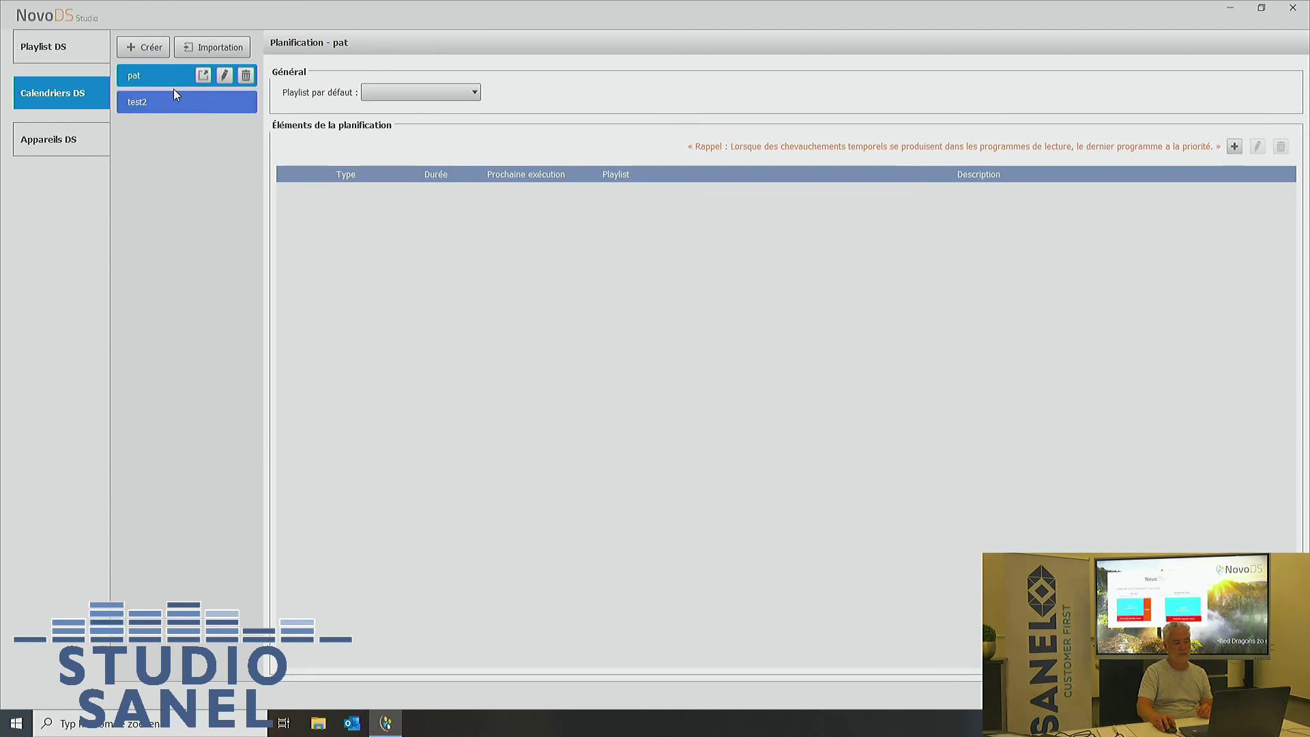
pyautogui.click(148, 49)
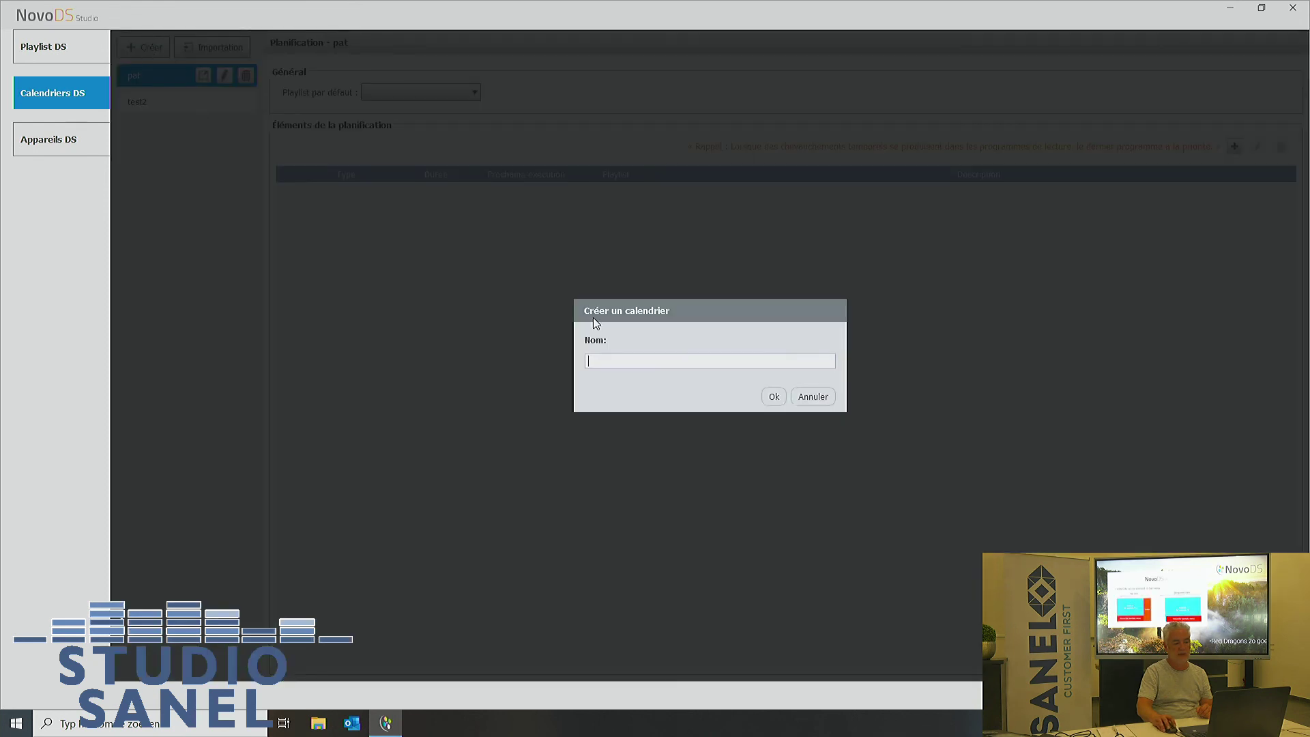
pyautogui.click(813, 397)
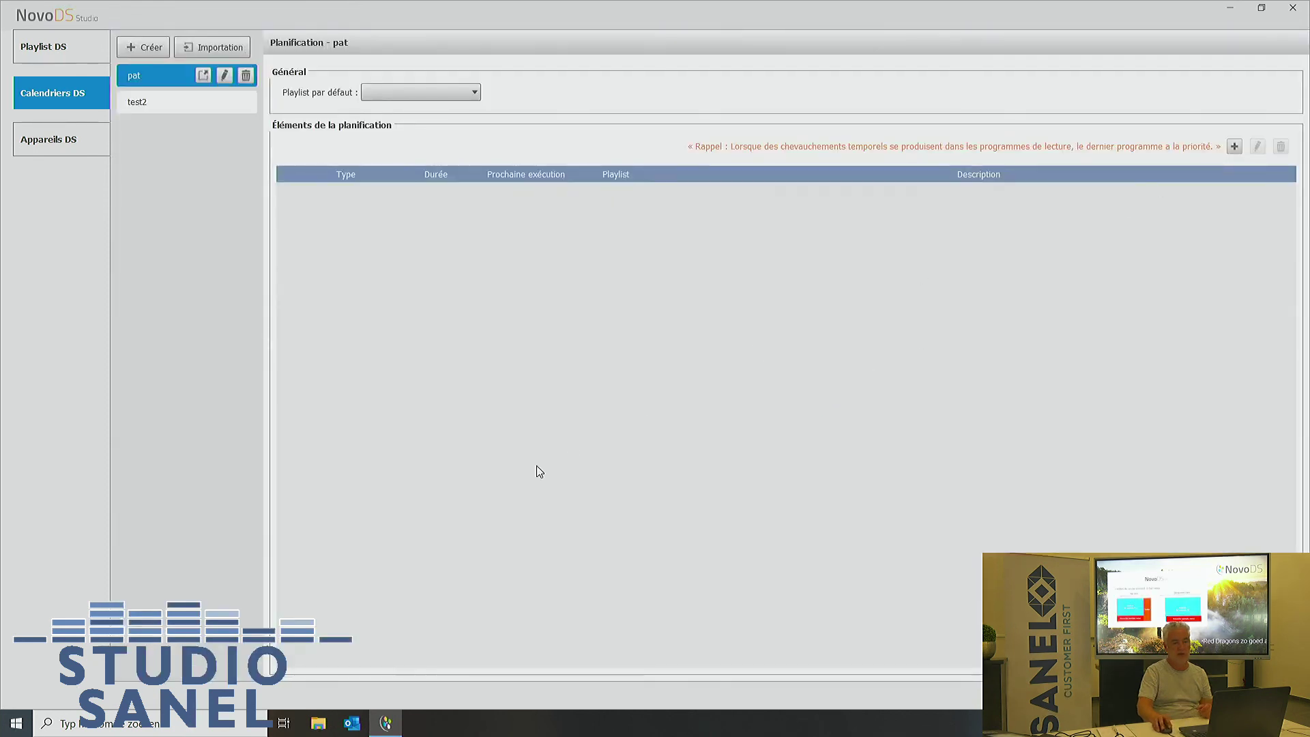